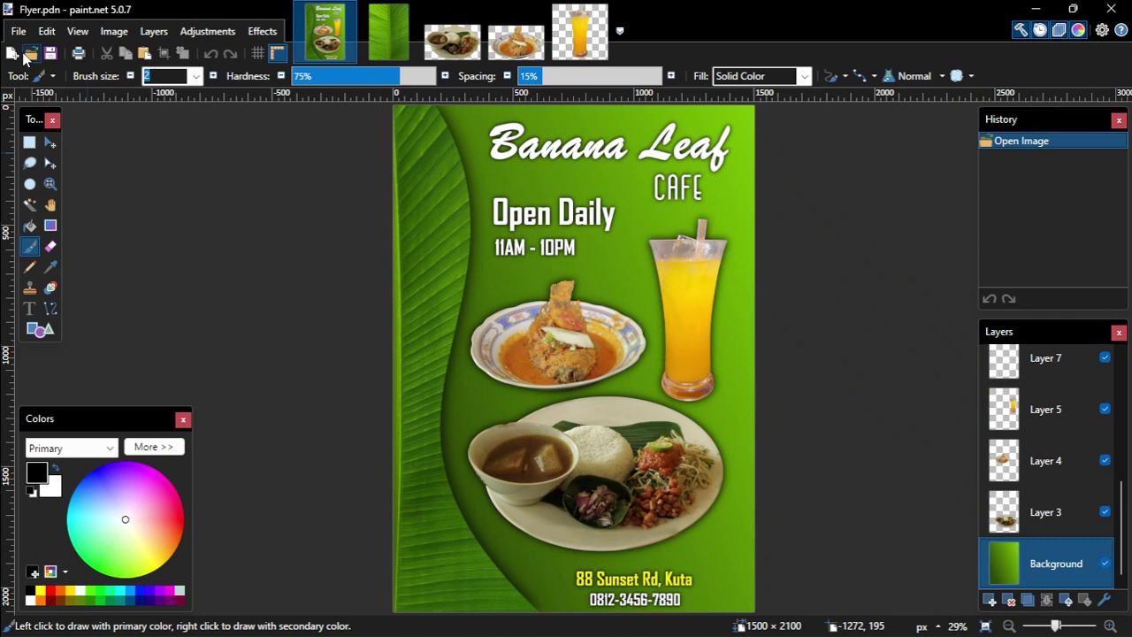
Step: Create a new blank image 1500 pixels wide and 2100 pixels high
click(14, 51)
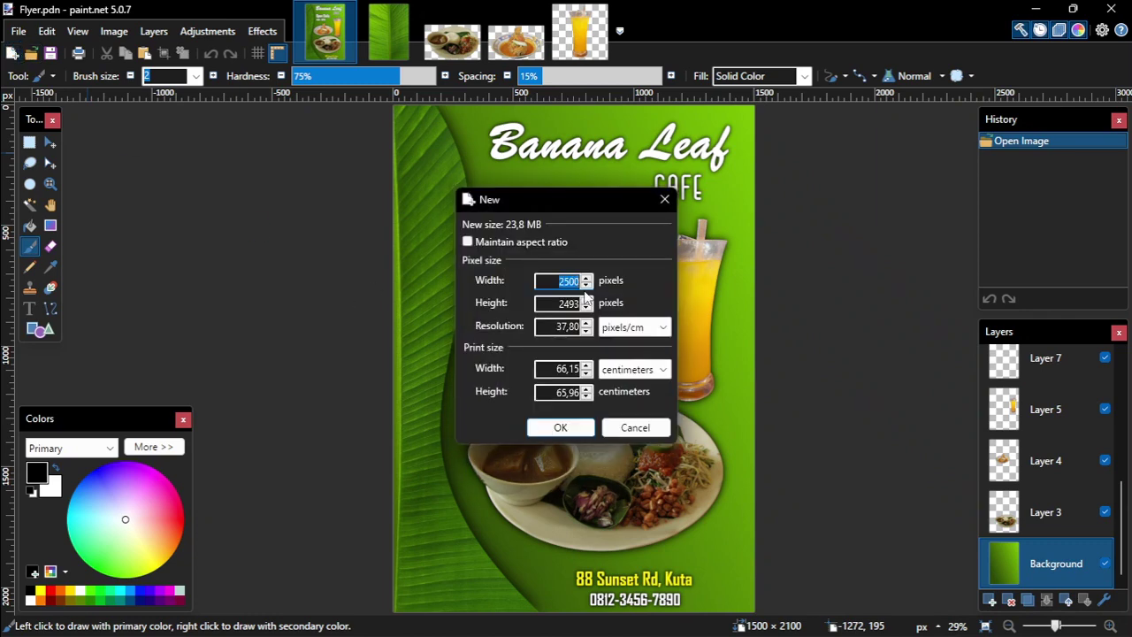
text(1500)
key(Tab)
text(210)
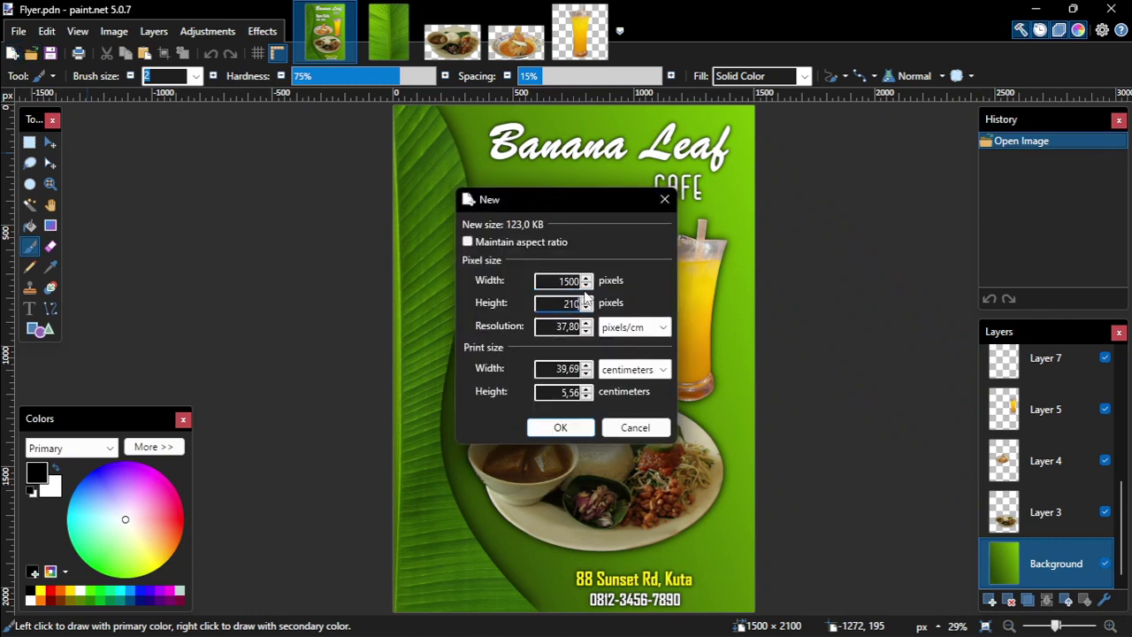
text(0)
key(Return)
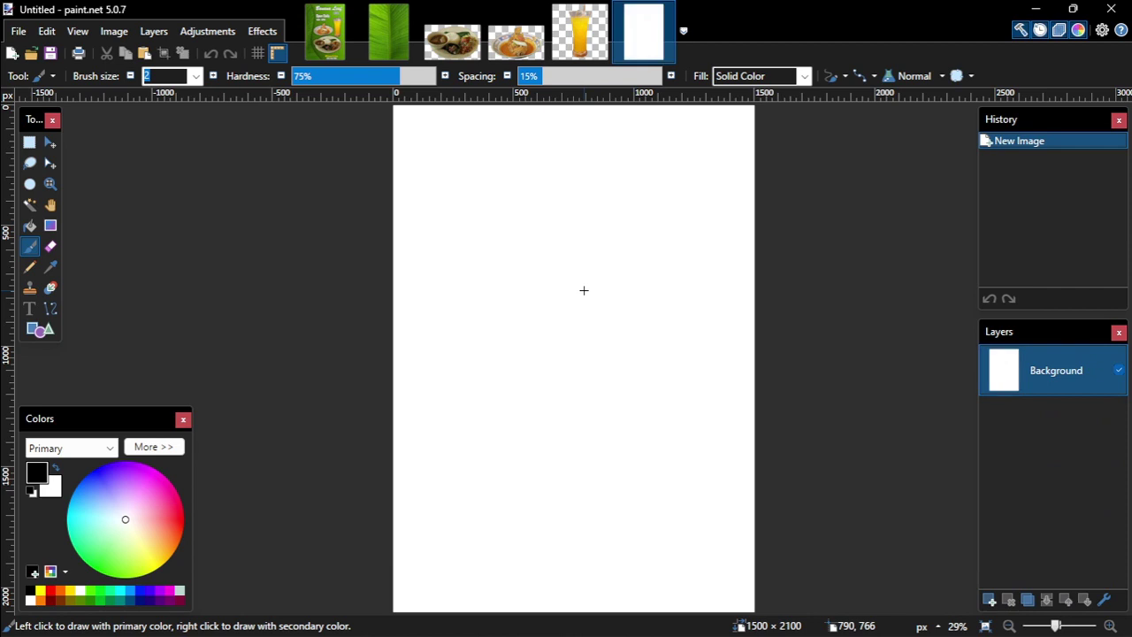
Step: Select the entire Banana Leaf.png image and copy it
click(389, 31)
click(49, 143)
click(454, 205)
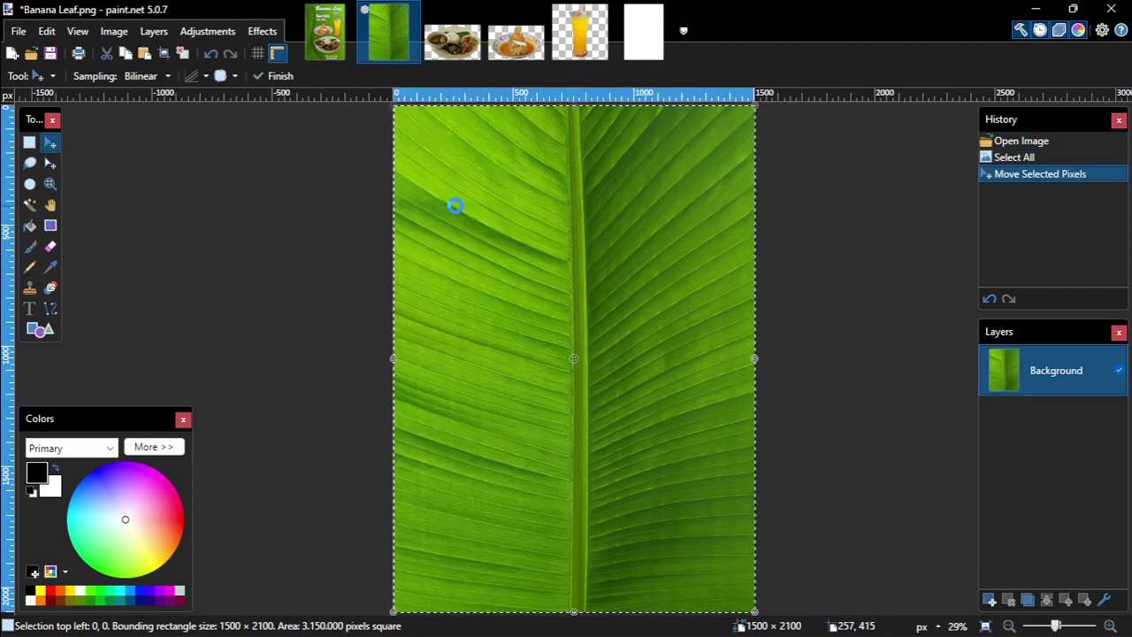
Step: In the new blank image, add a layer named Banana Leaf and paste the leaf photo onto it
click(644, 31)
click(990, 600)
double_click(1054, 377)
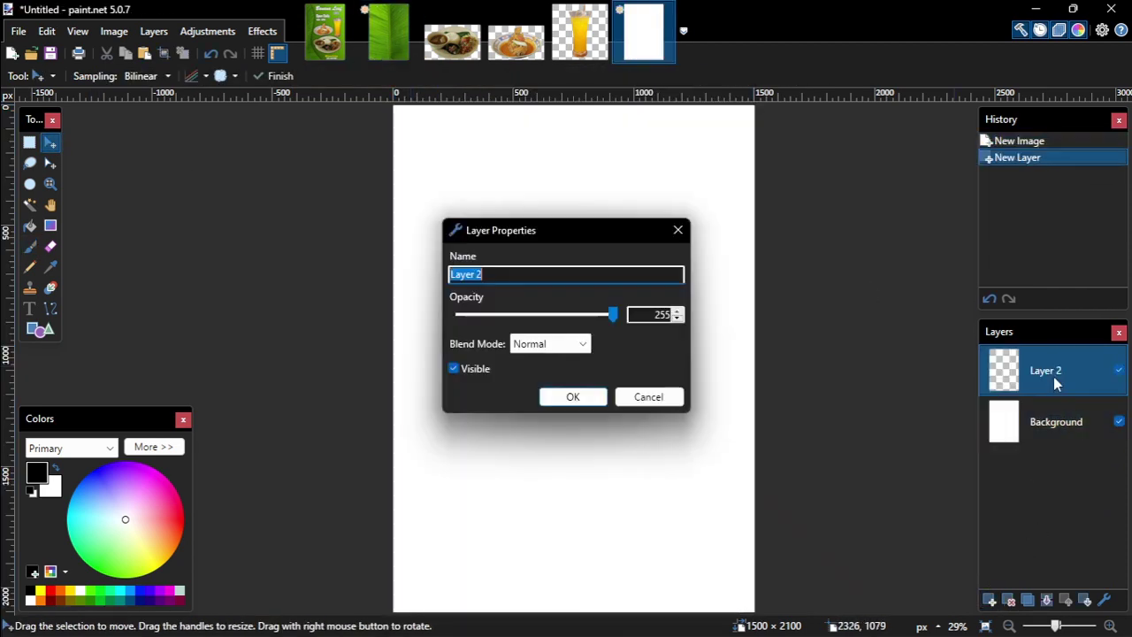
text(Banana Leaf)
key(Return)
key(ctrl+v)
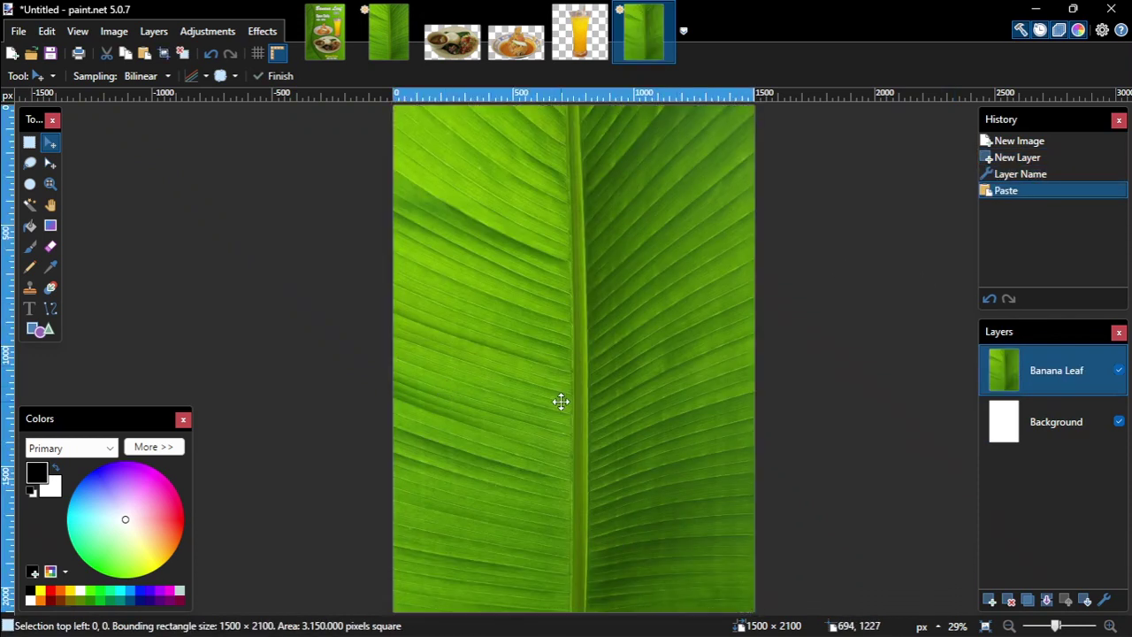
Step: Shift the pasted leaf about 750 px left so its central vein runs along the canvas's left edge, then deselect
drag(560, 401, 379, 401)
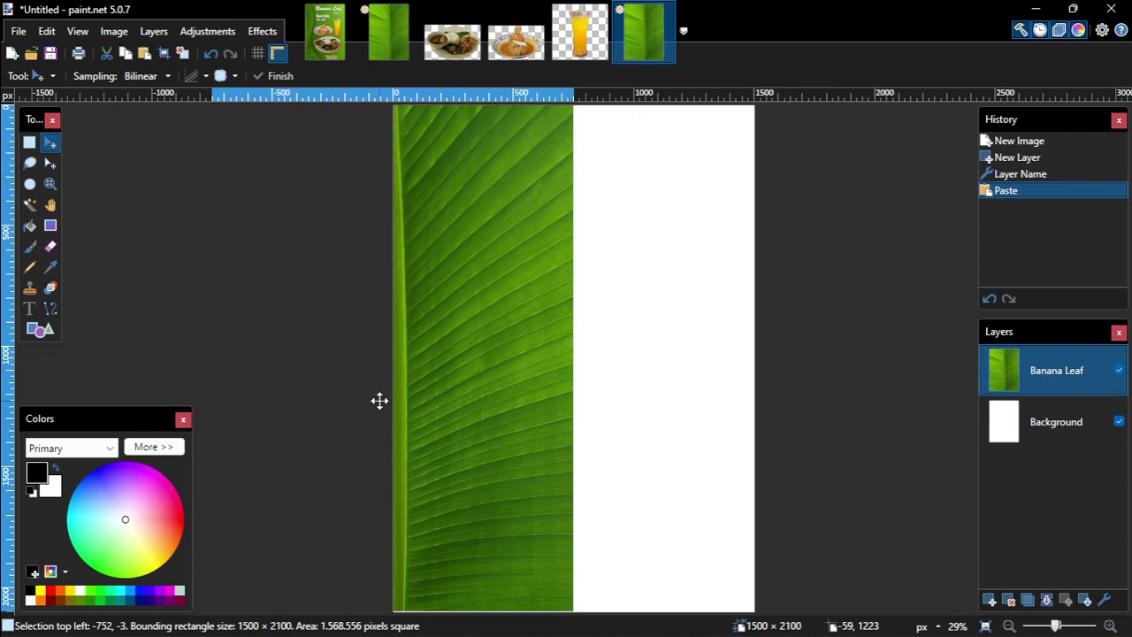
key(Down)
key(Down)
key(Down)
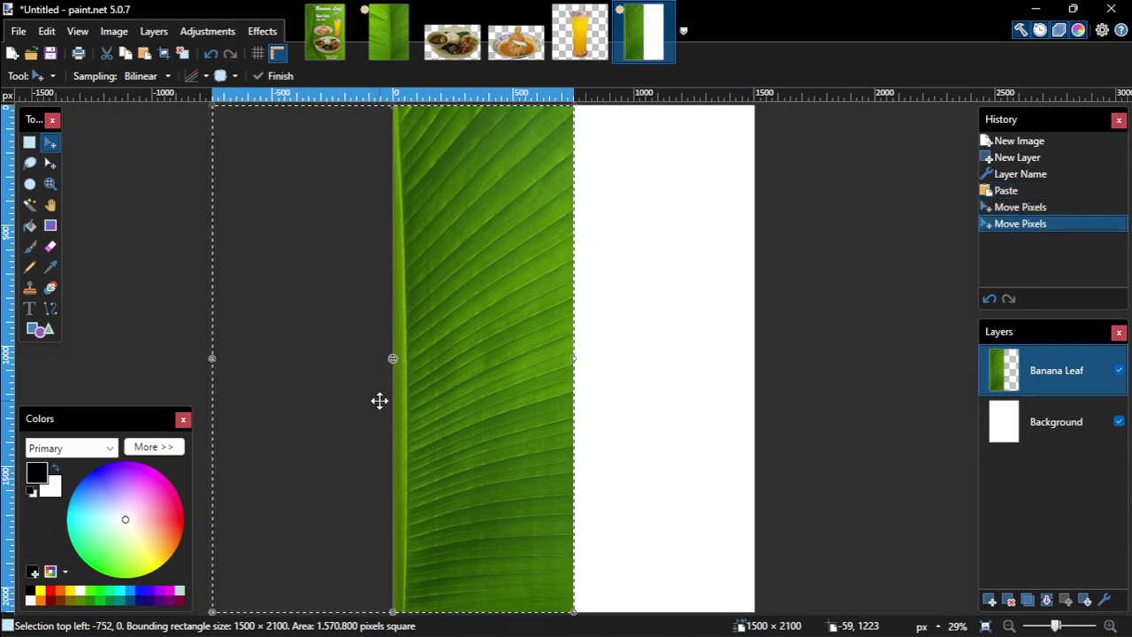
key(Left)
key(Left)
click(379, 401)
key(ctrl+d)
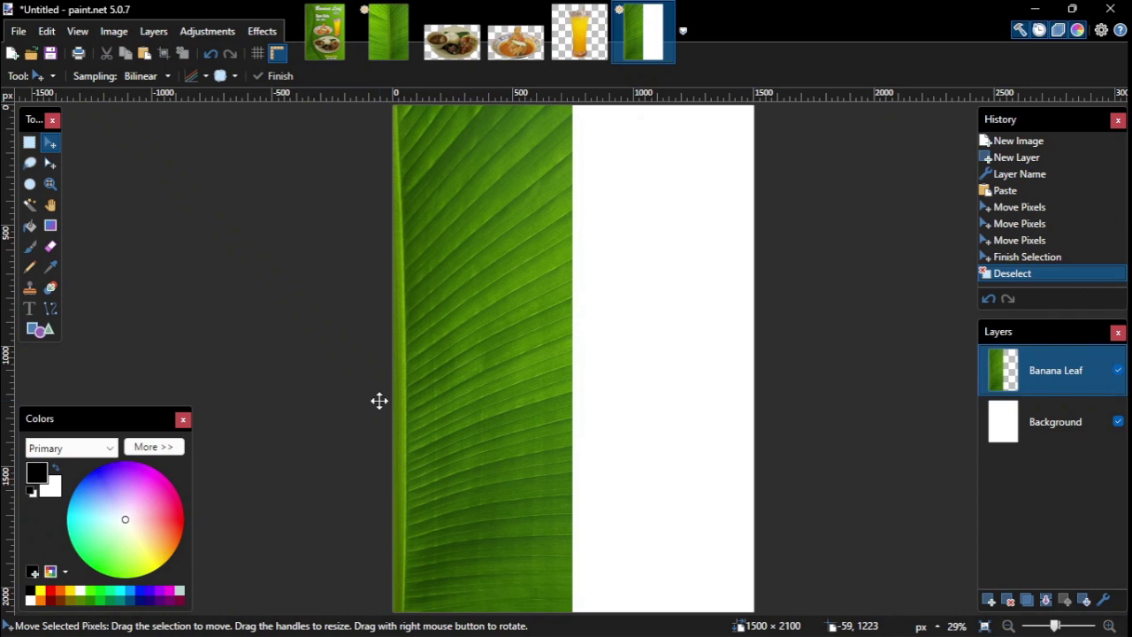
Step: On a new layer, draw a black Bézier curve with brush size 600 down the canvas's left side and bend it into an S shape
click(989, 601)
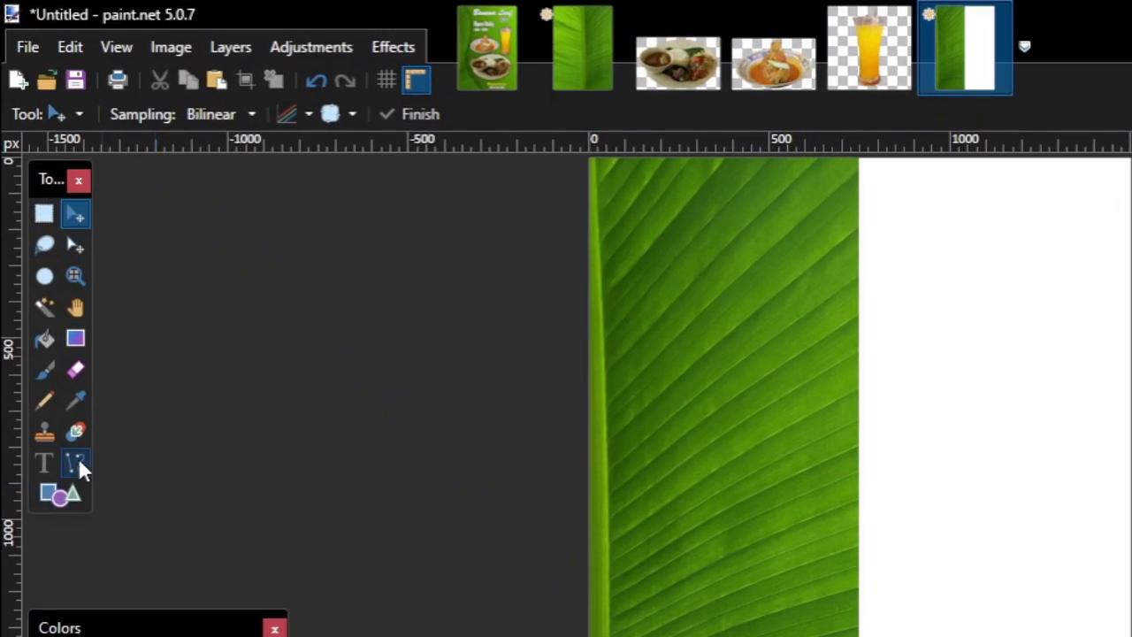
click(76, 461)
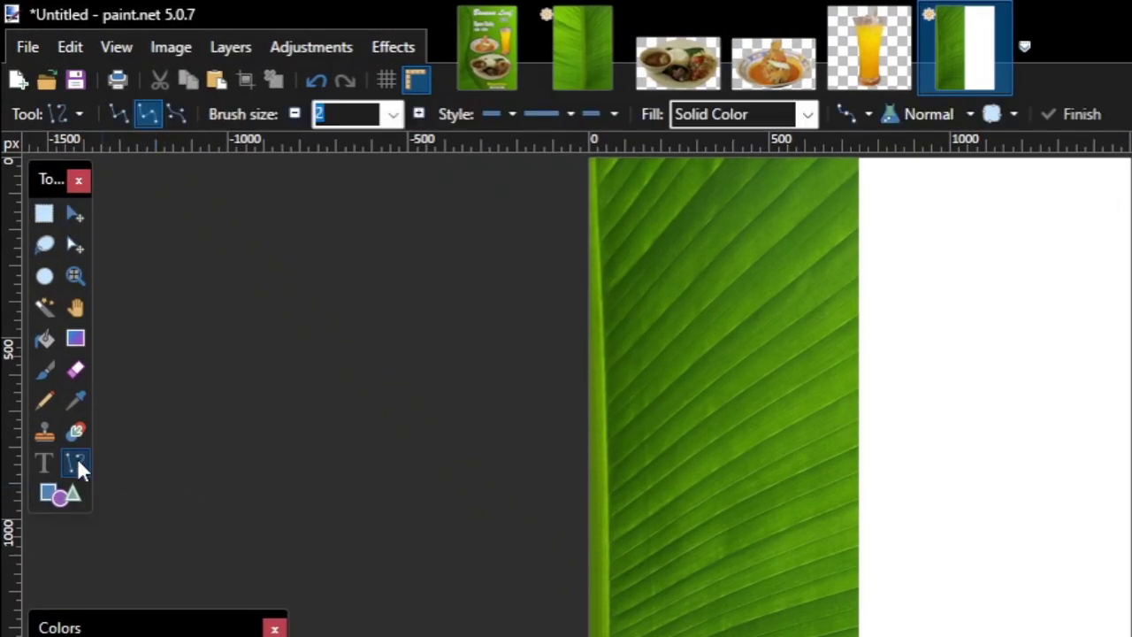
click(178, 115)
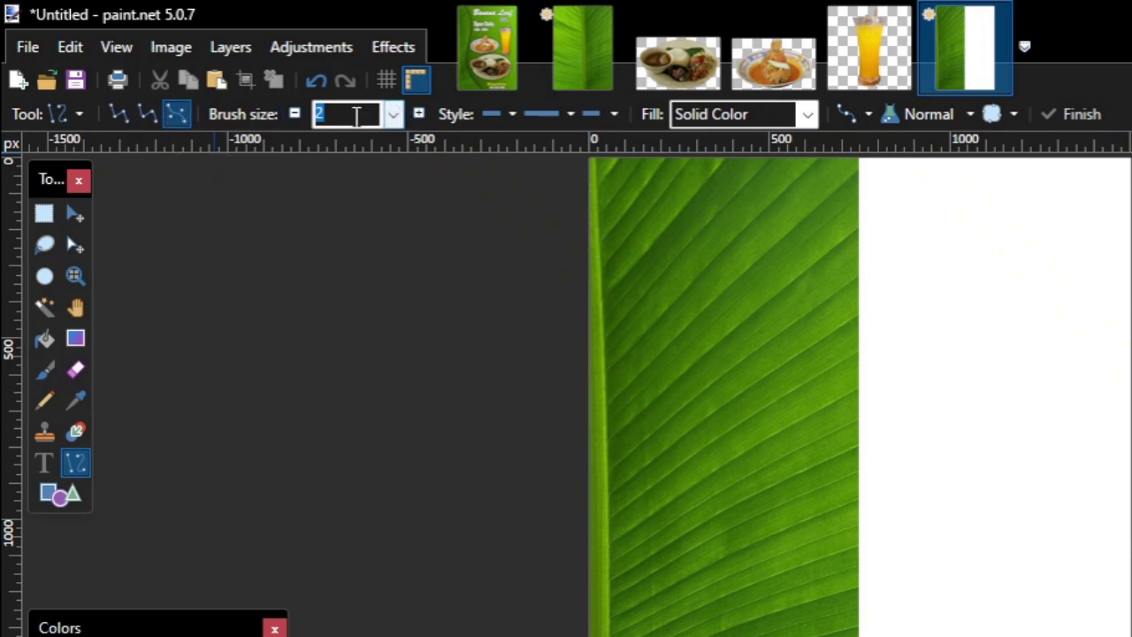
text(600)
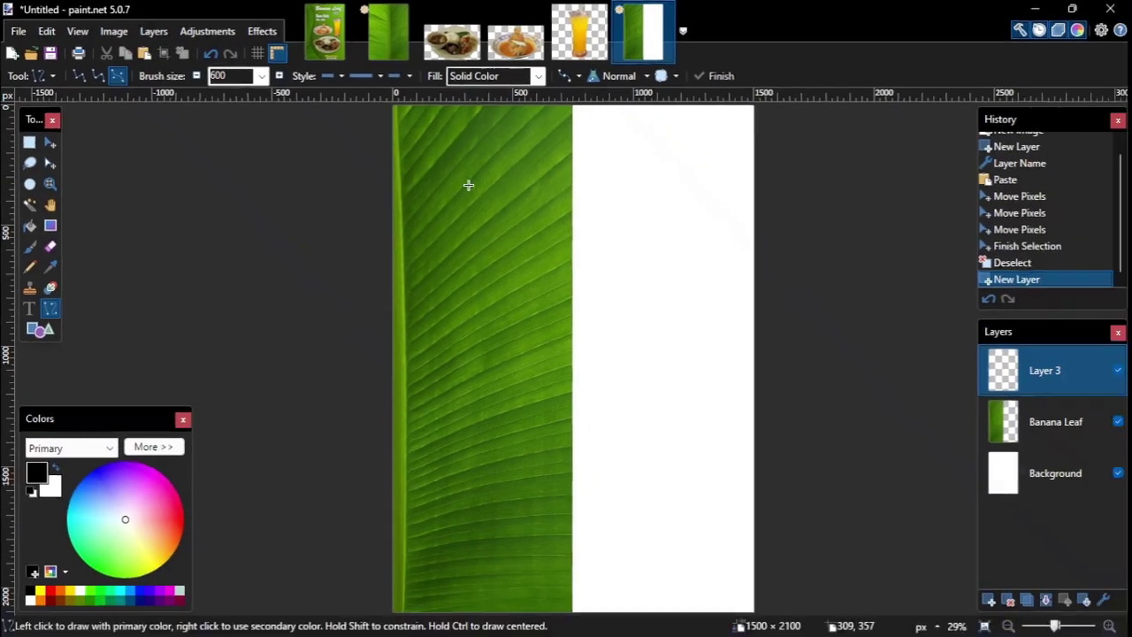
scroll(469, 185, down, 2)
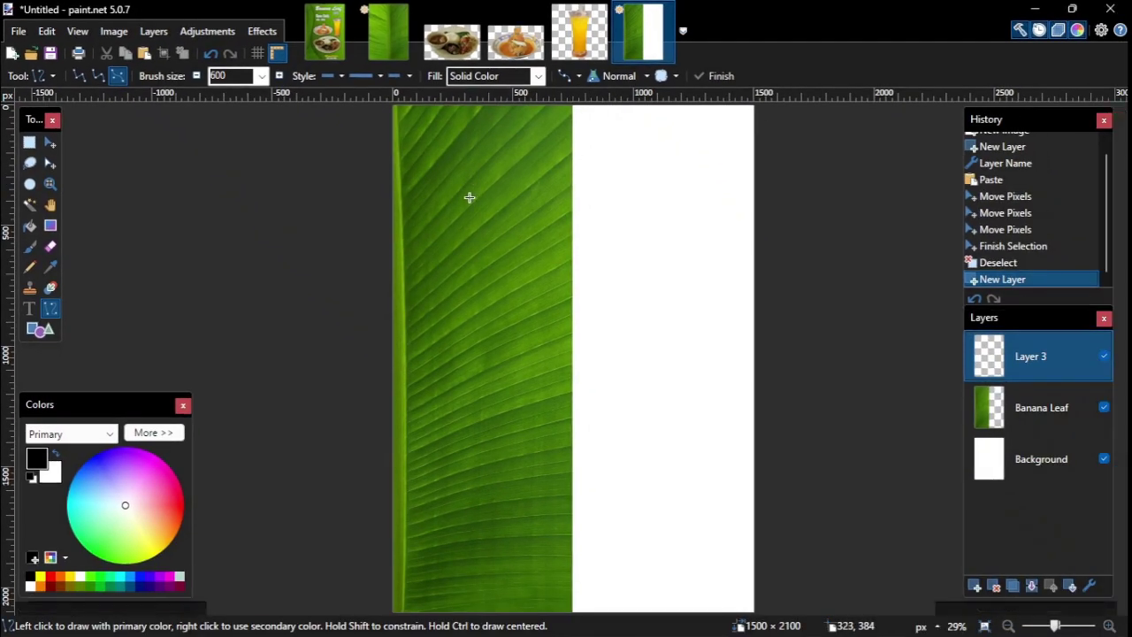
mouse_move(452, 112)
mouse_down()
mouse_move(456, 534)
mouse_move(382, 133)
mouse_up()
drag(452, 253, 493, 214)
drag(452, 395, 321, 304)
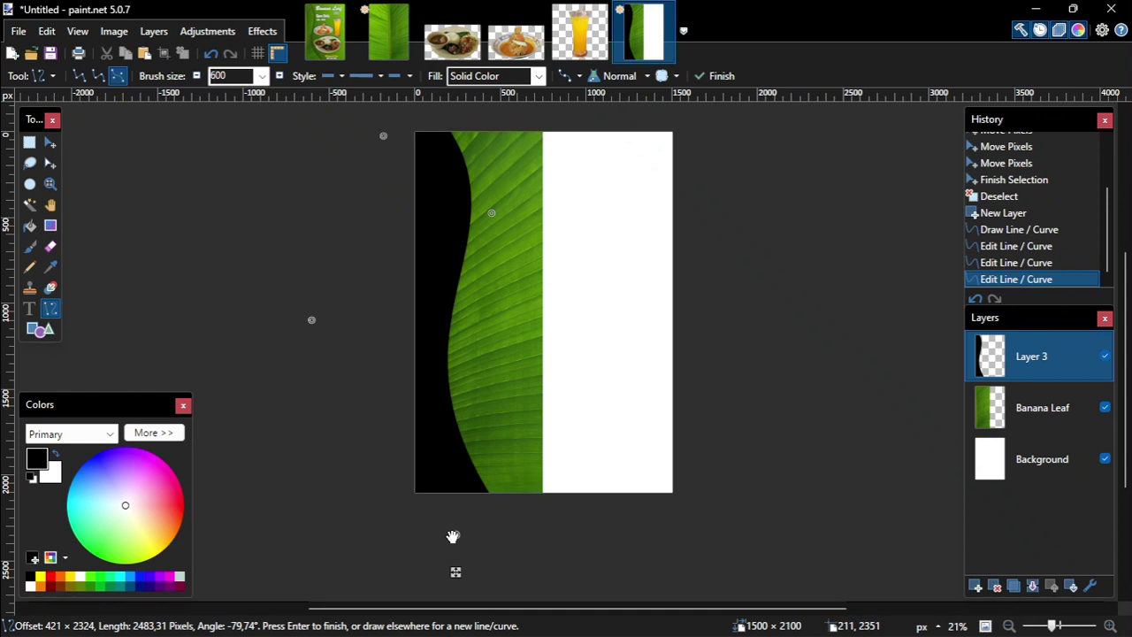
Step: Adjust the curve's end points and control nodes so it narrows mid-page and sweeps right at the bottom, and finish it
drag(456, 535, 503, 551)
drag(322, 304, 275, 298)
drag(383, 135, 375, 135)
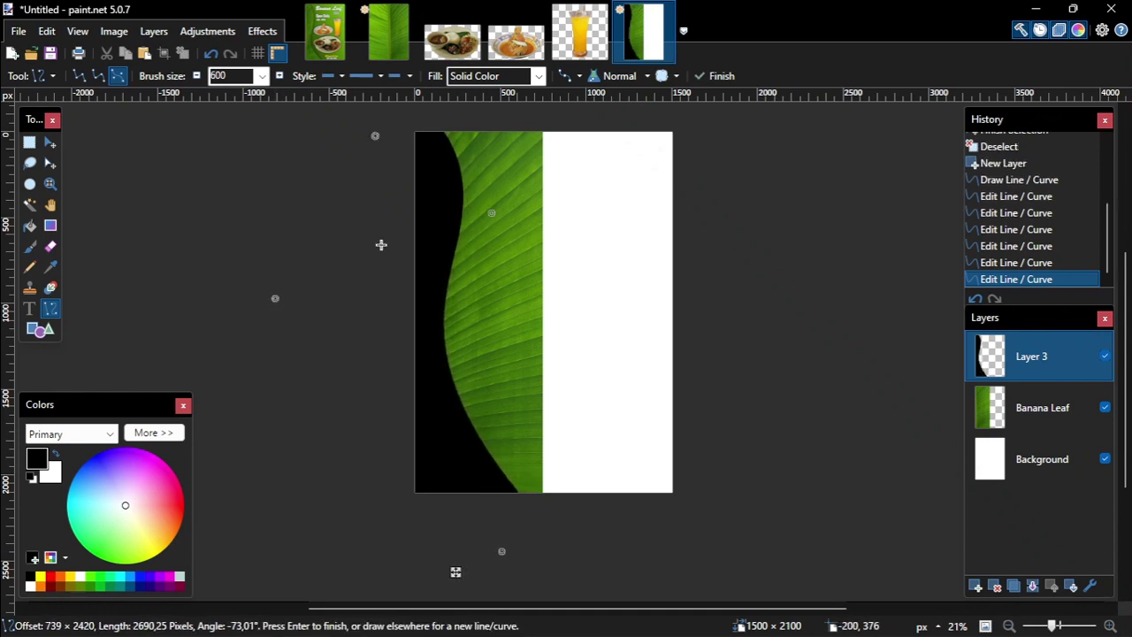
drag(492, 212, 491, 201)
drag(275, 299, 272, 310)
drag(502, 551, 515, 548)
drag(272, 311, 270, 316)
drag(490, 202, 500, 196)
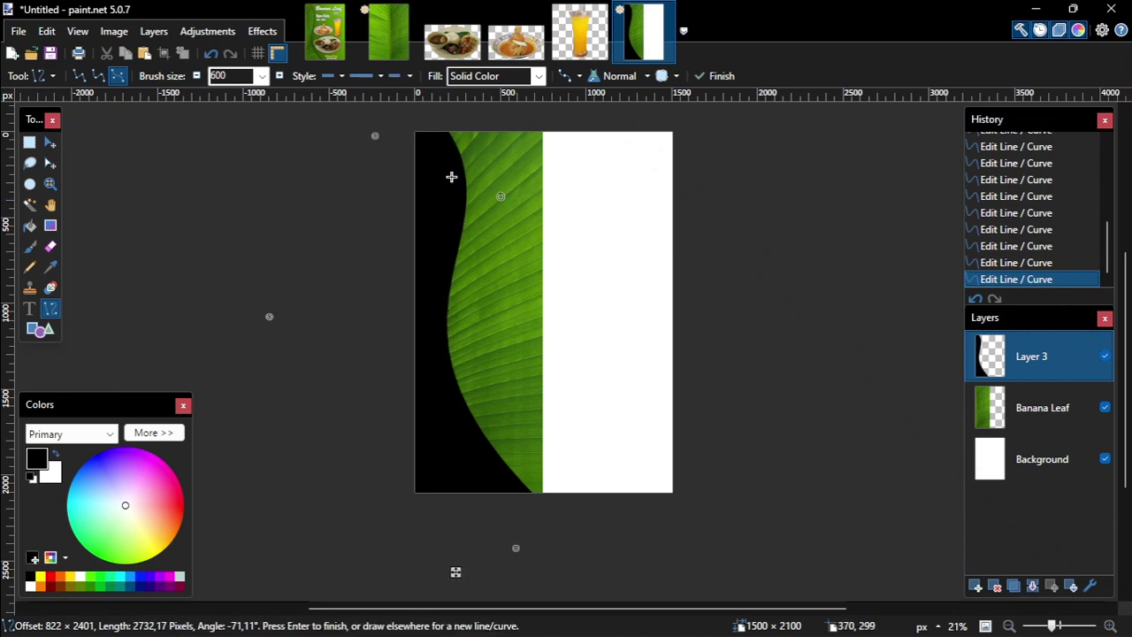
drag(375, 136, 372, 138)
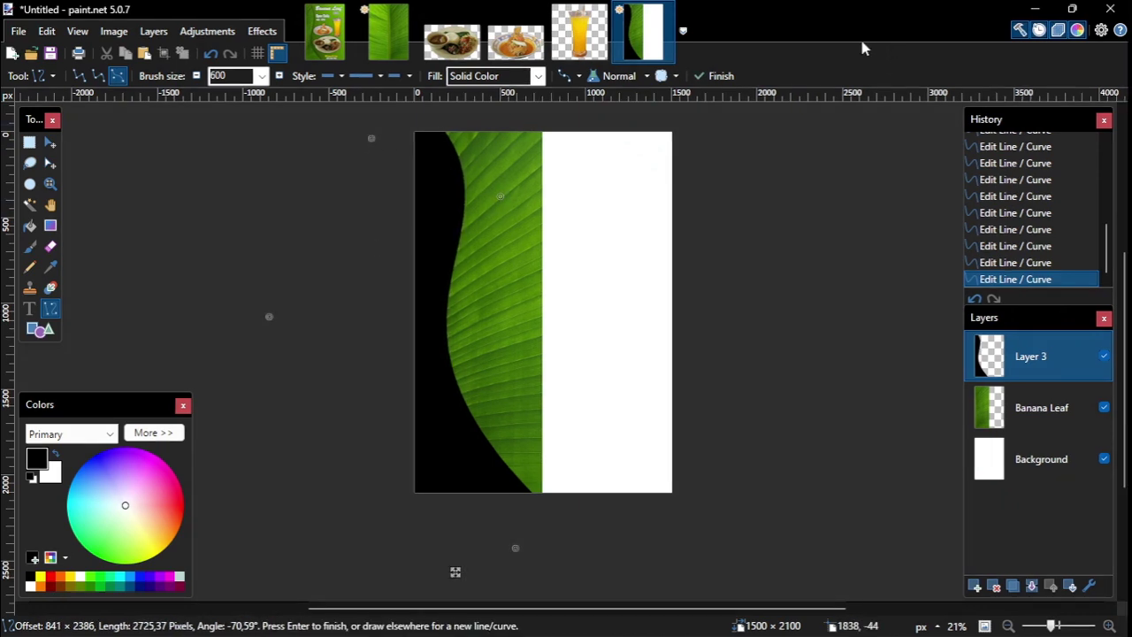
click(713, 76)
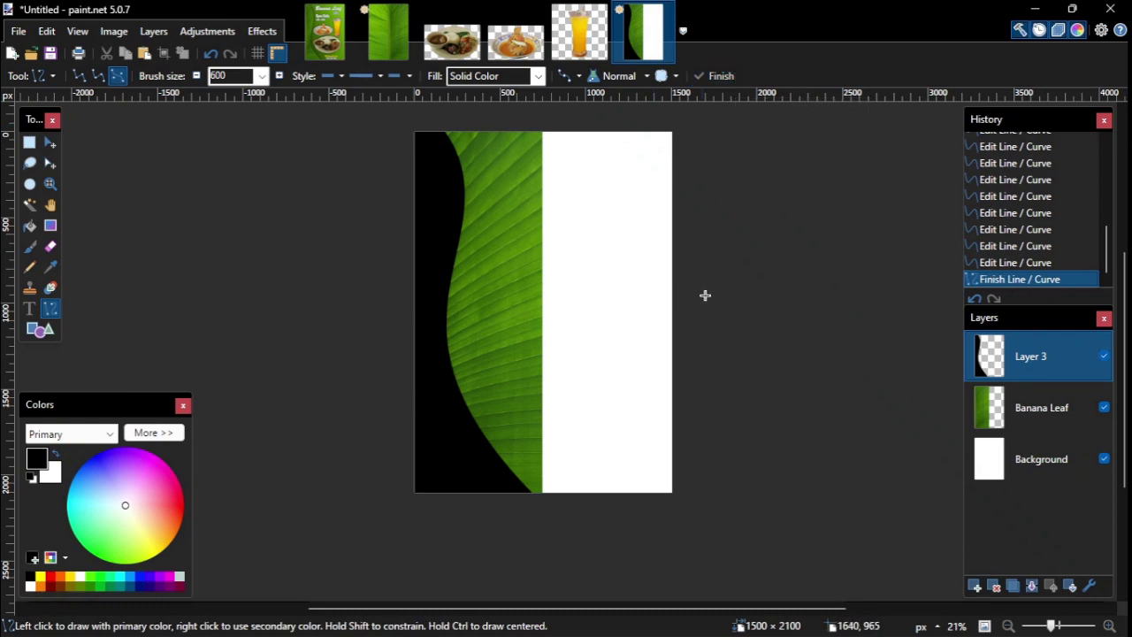
Step: Select the whole canvas and subtract the black curved shape from the selection with the Magic Wand
scroll(712, 297, up, 1)
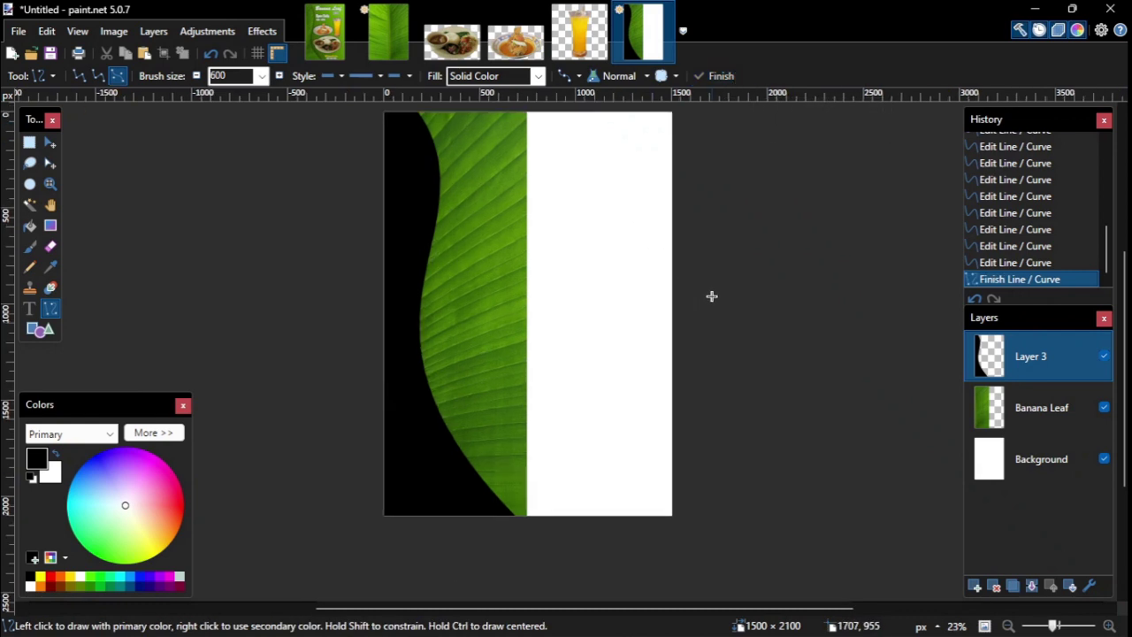
scroll(712, 297, up, 1)
mouse_move(1125, 305)
mouse_down()
mouse_move(1125, 280)
mouse_move(1125, 292)
mouse_up()
key(ctrl+a)
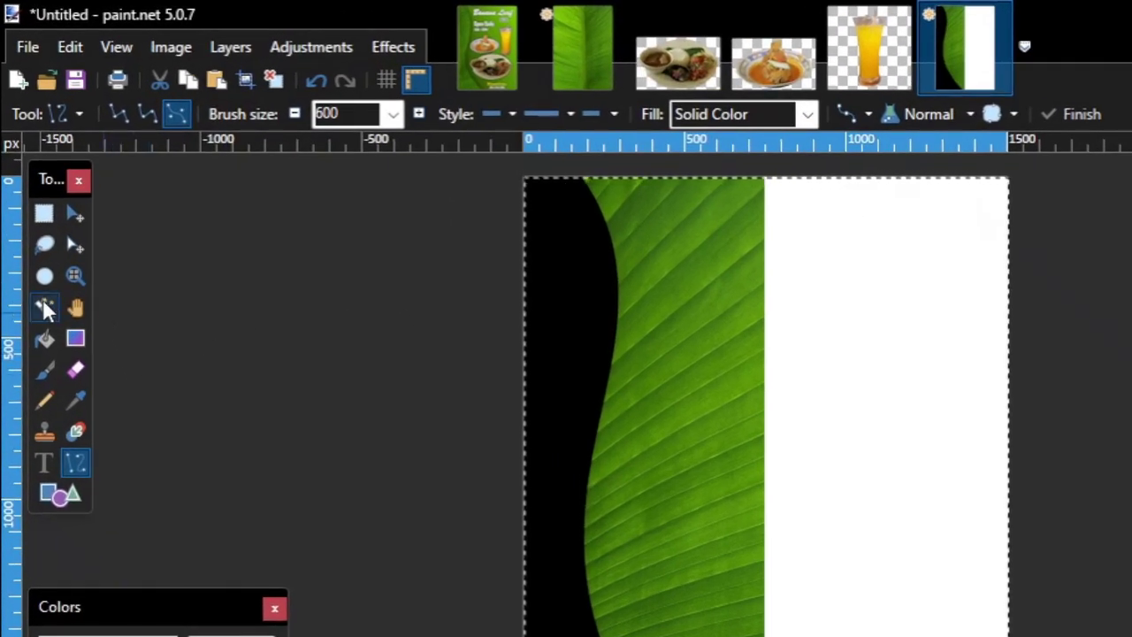
click(33, 230)
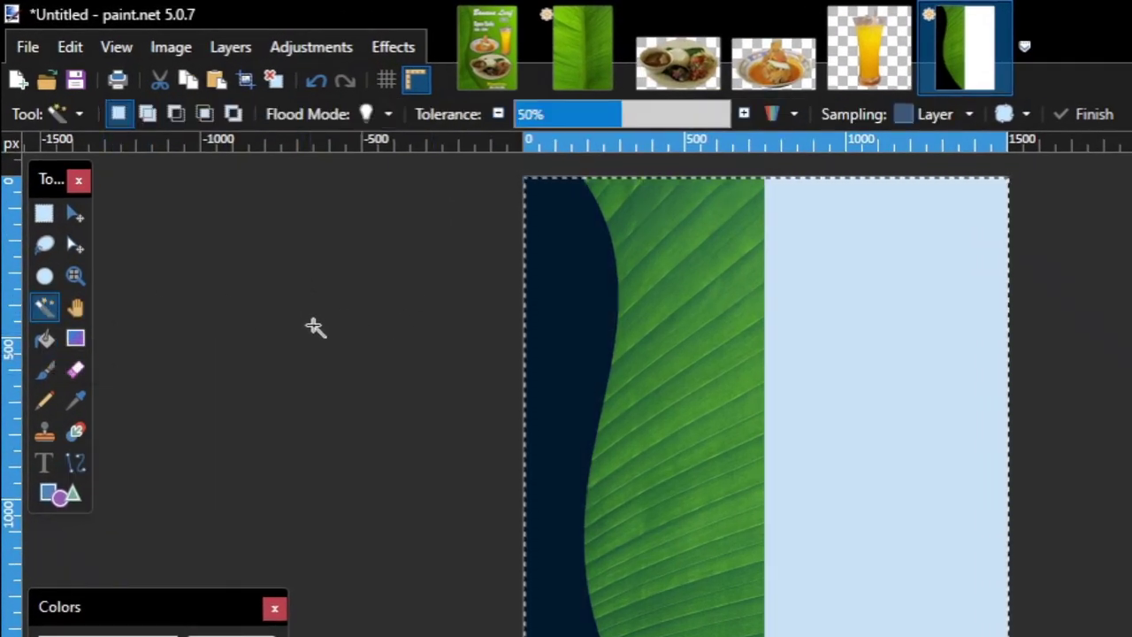
click(178, 112)
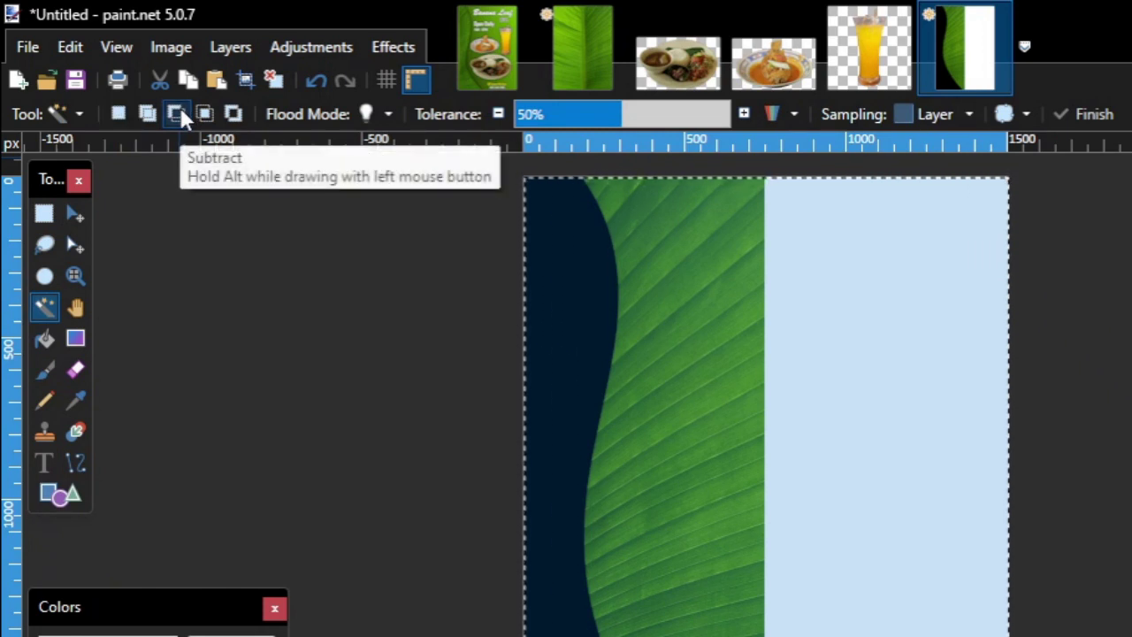
click(580, 322)
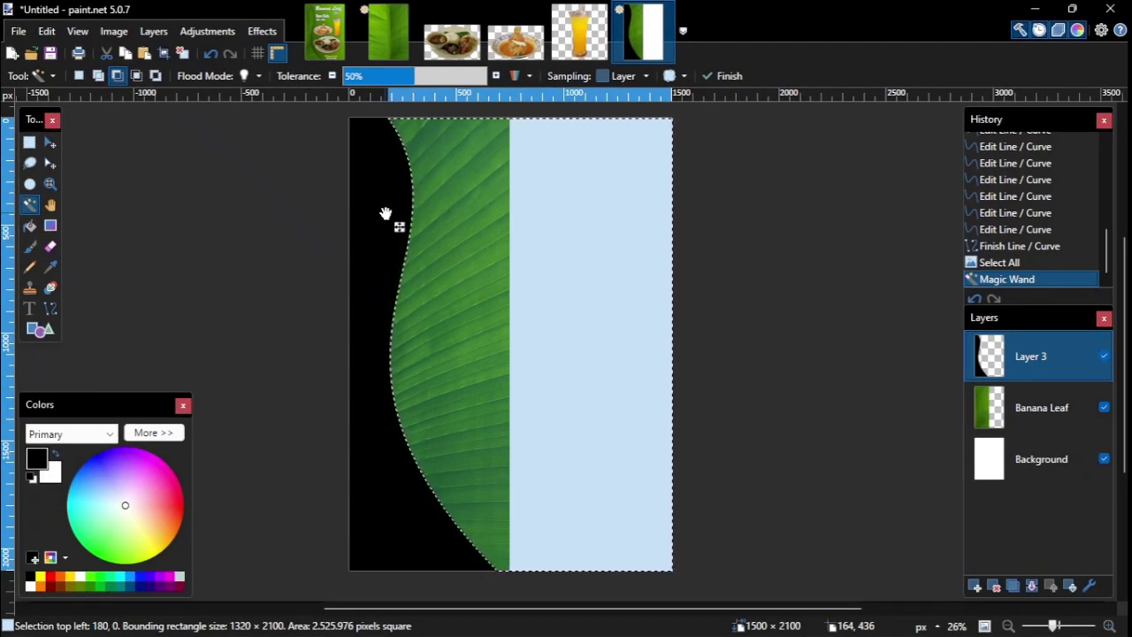
Step: Erase the selected area from the Banana Leaf layer and delete the layer holding the black curve
click(1045, 413)
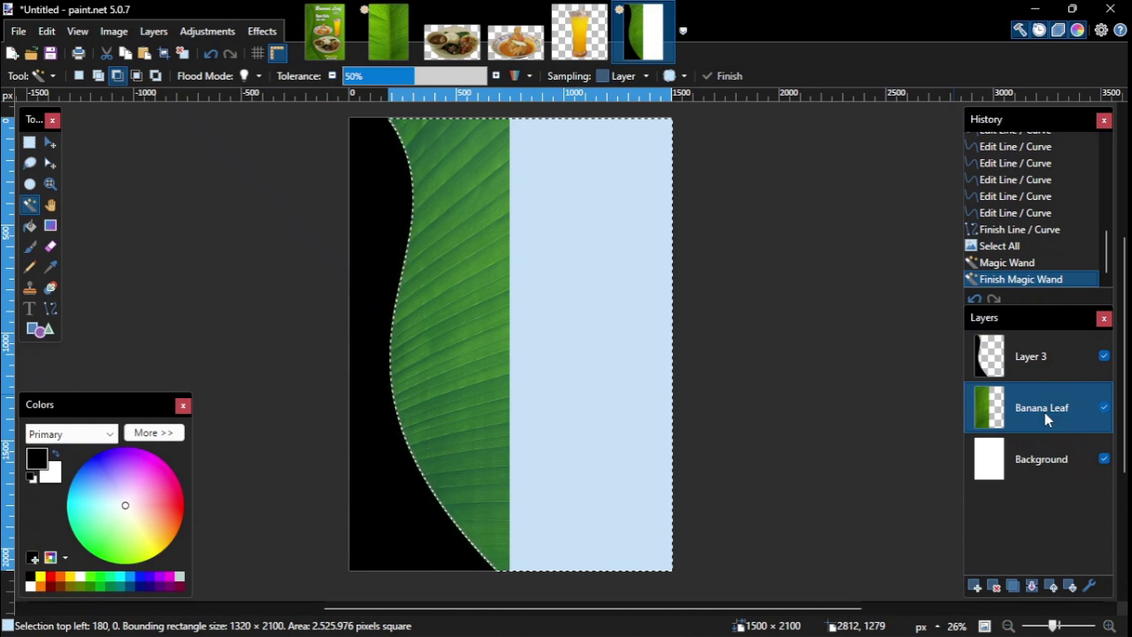
key(Delete)
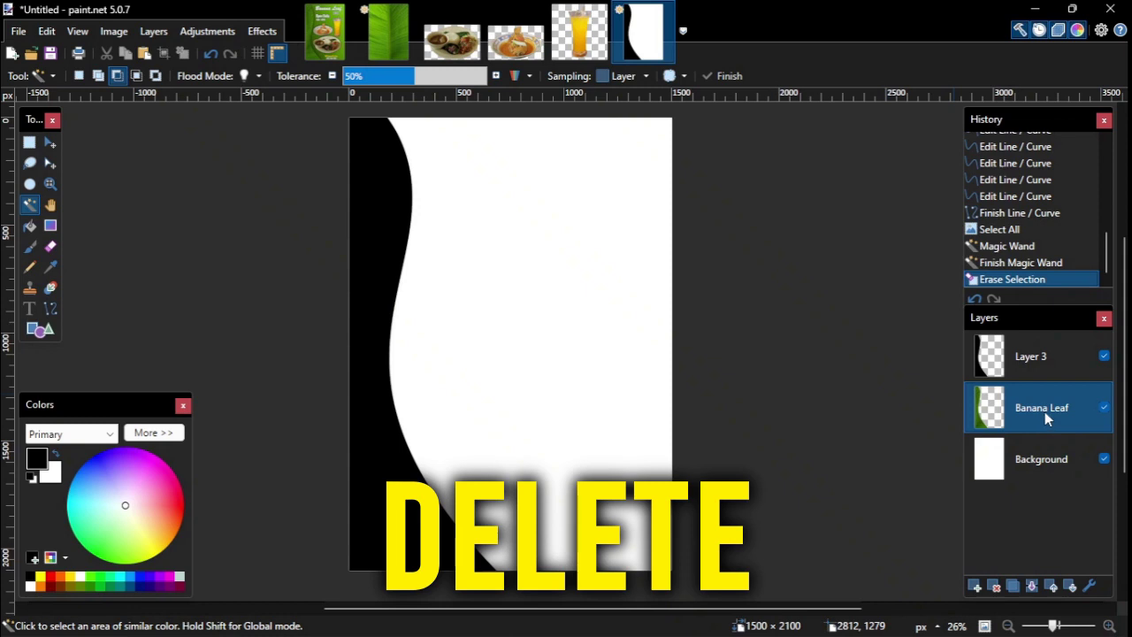
click(1079, 355)
click(1105, 356)
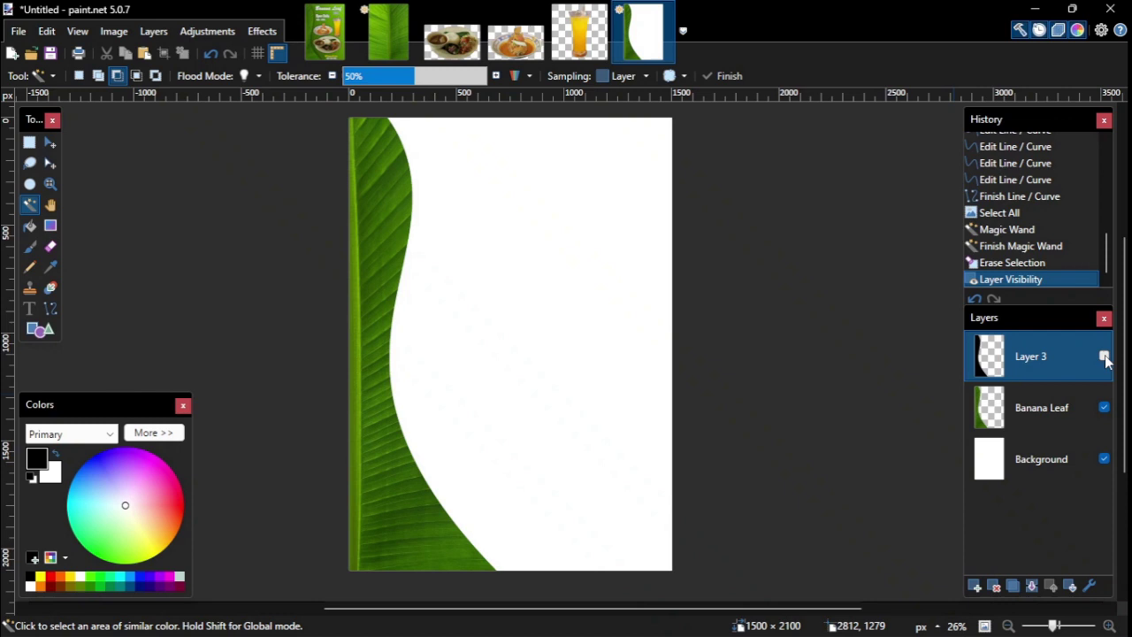
click(994, 585)
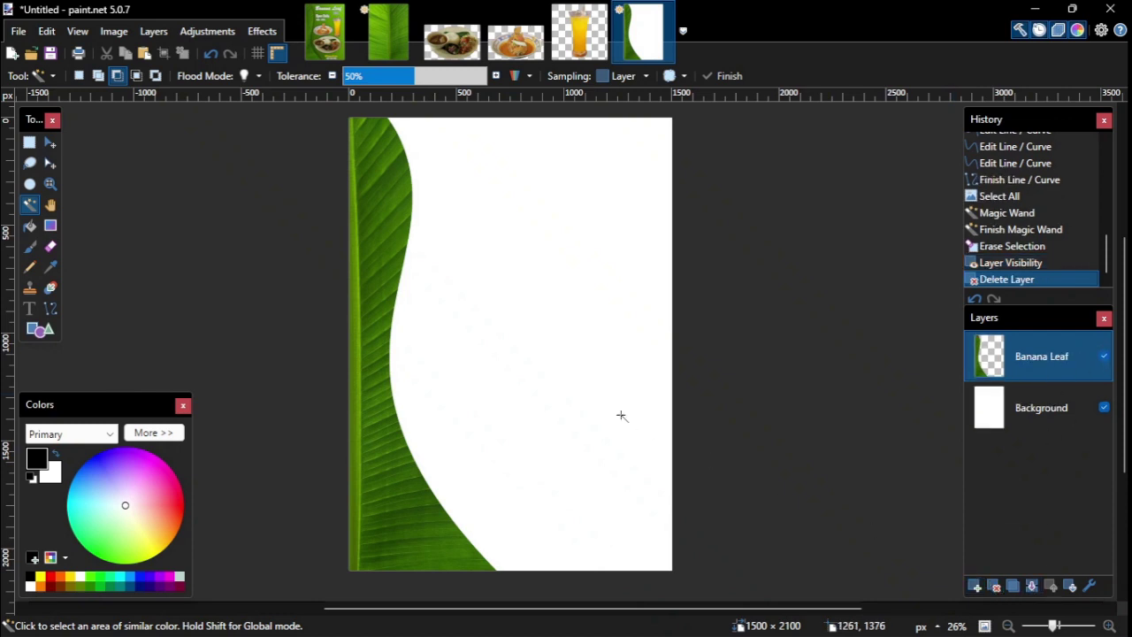
Step: Sample a dark green from the leaf as the primary color and set the secondary color to bright yellow-green
click(324, 33)
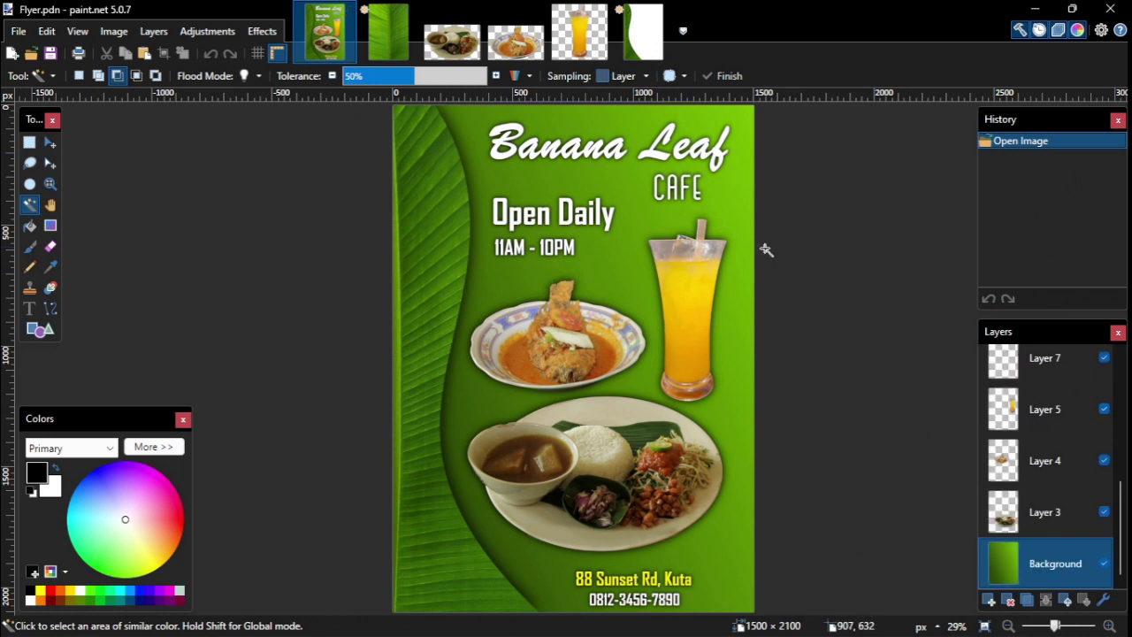
click(648, 53)
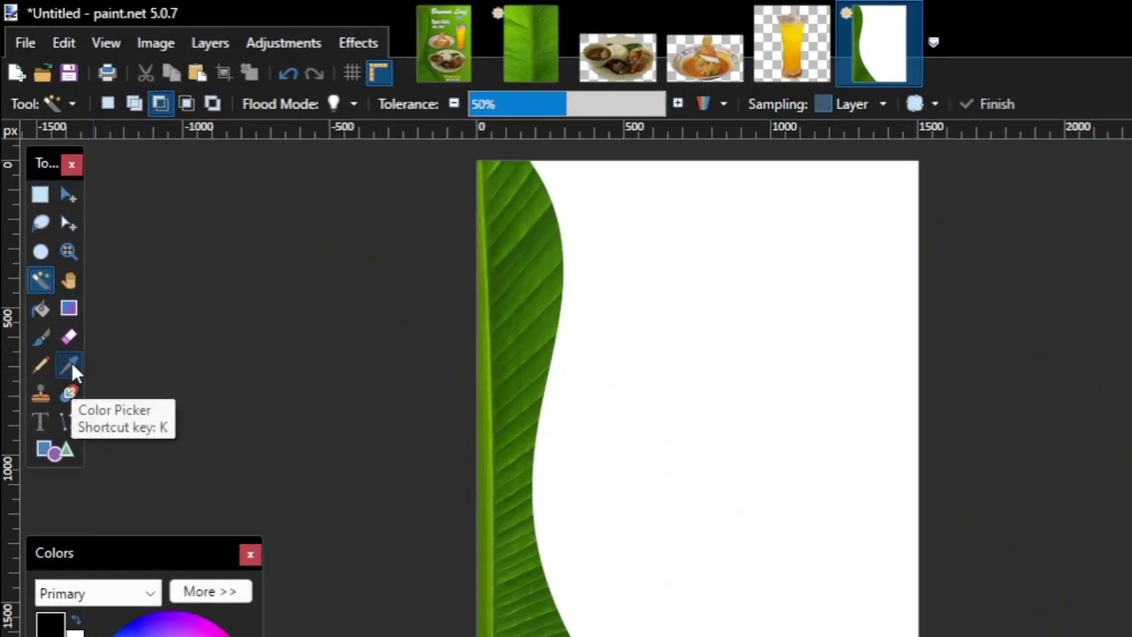
click(71, 371)
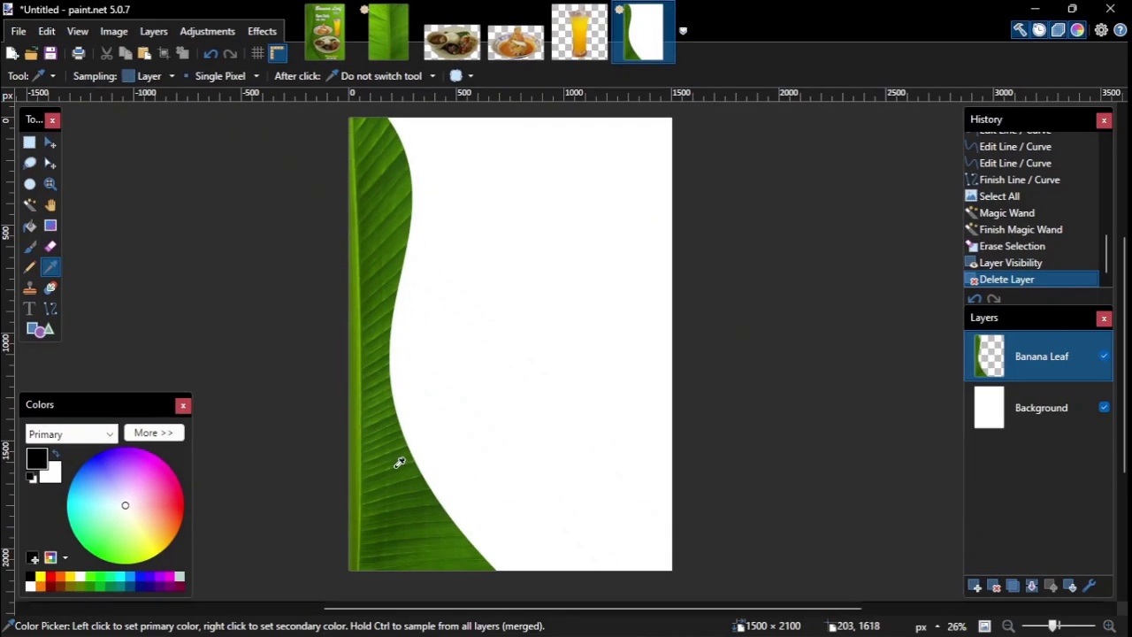
click(399, 465)
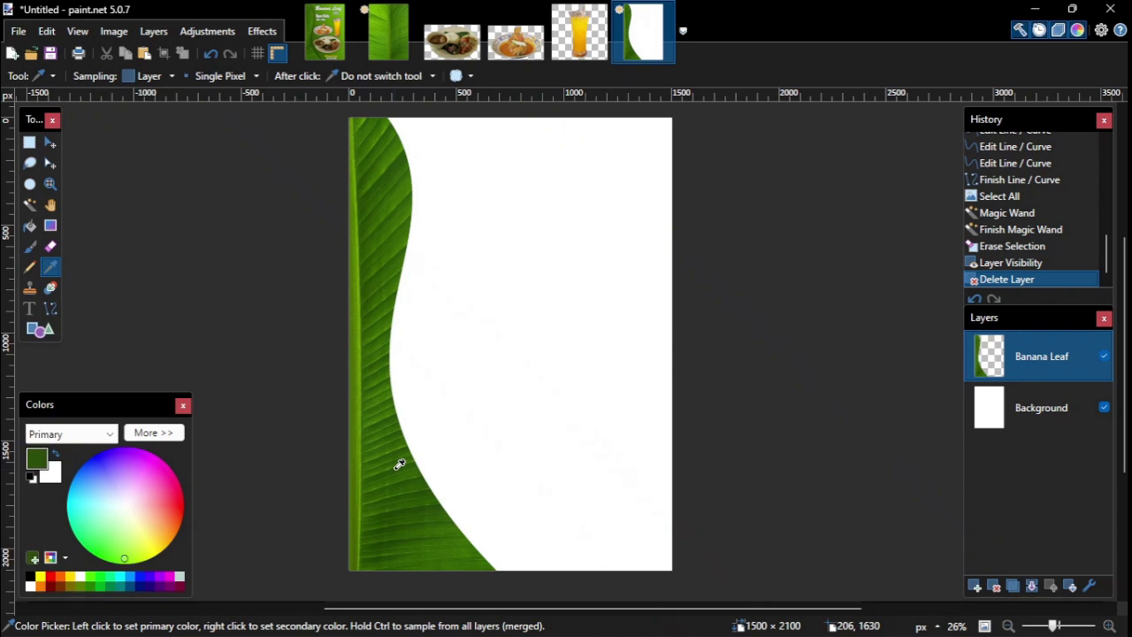
click(54, 476)
click(138, 561)
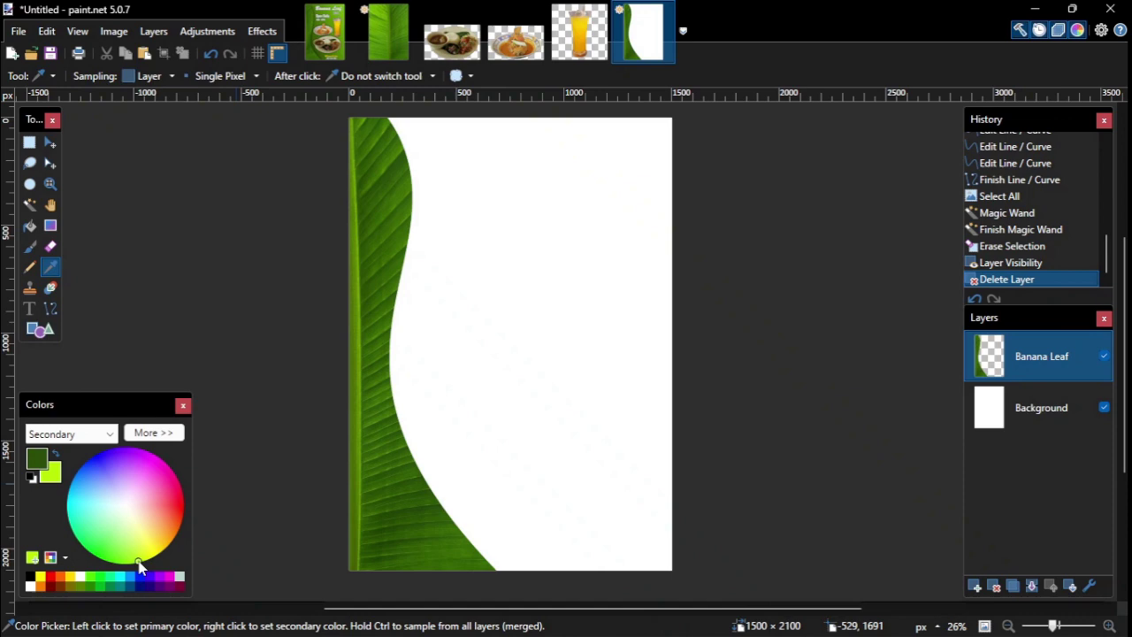
Step: Fill the Background layer with a linear gradient from dark green at the lower left to bright yellow-green at the upper right
click(1029, 409)
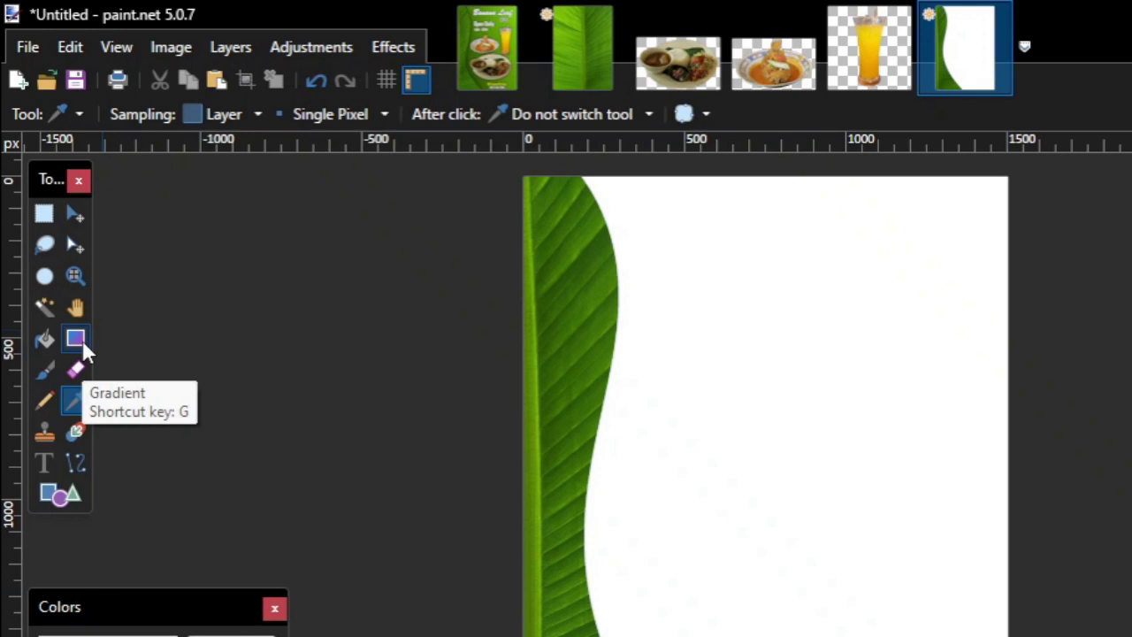
click(76, 339)
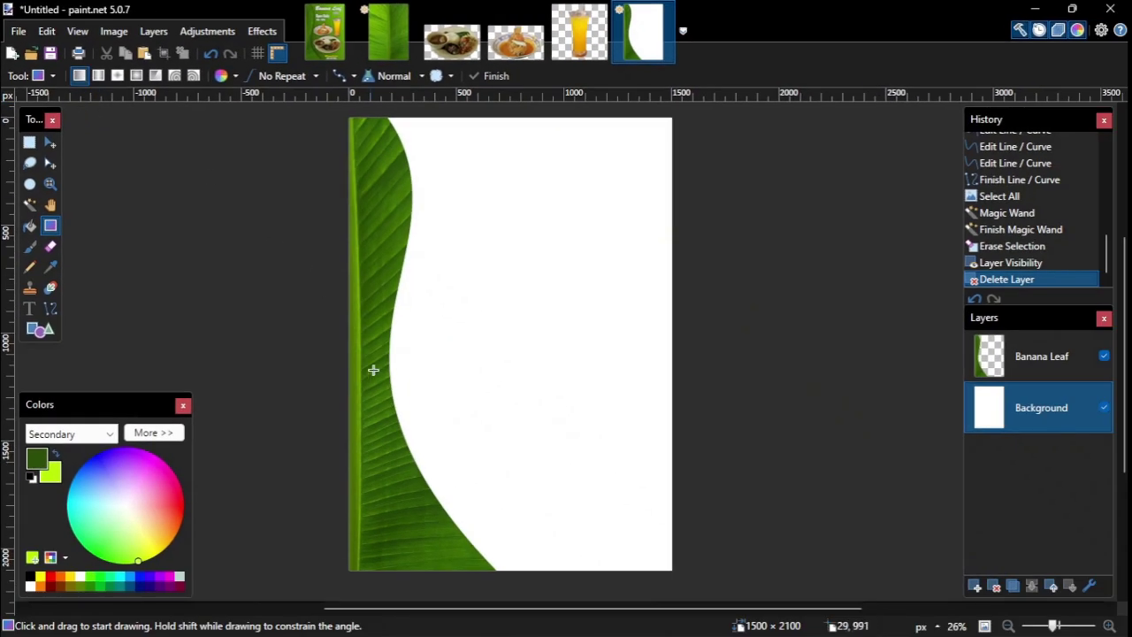
drag(387, 476, 772, 160)
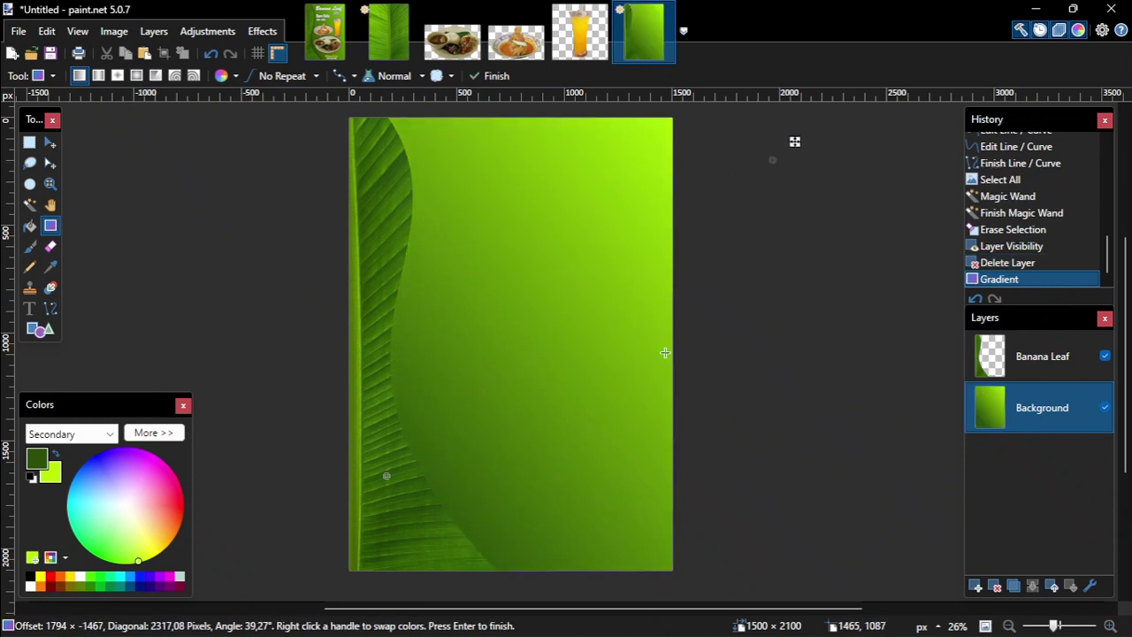
drag(144, 559, 137, 566)
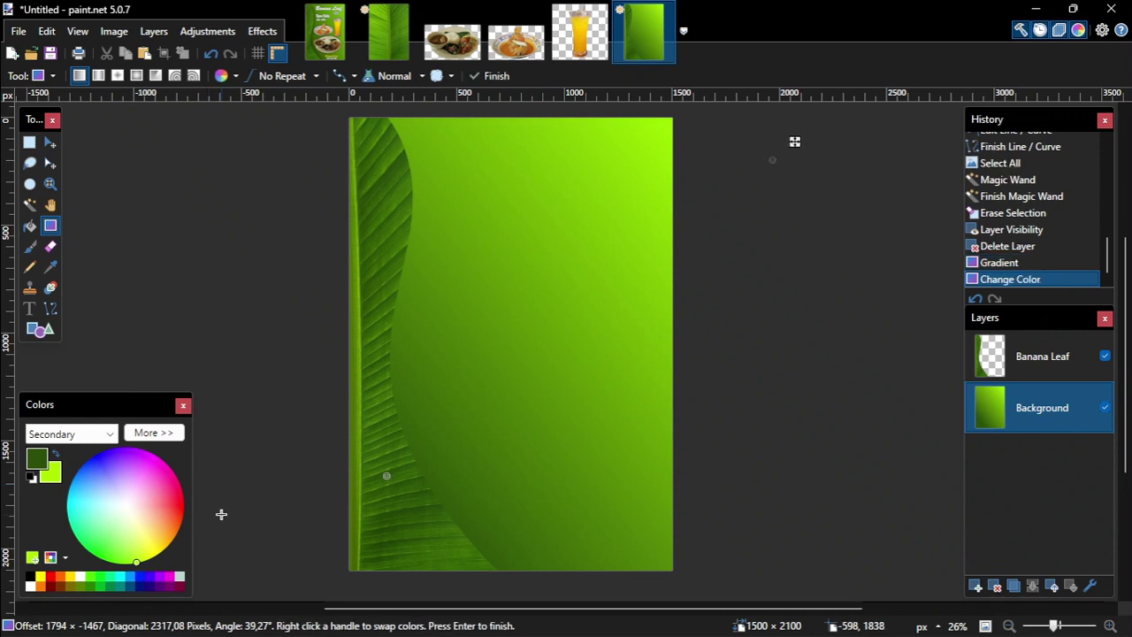
click(492, 76)
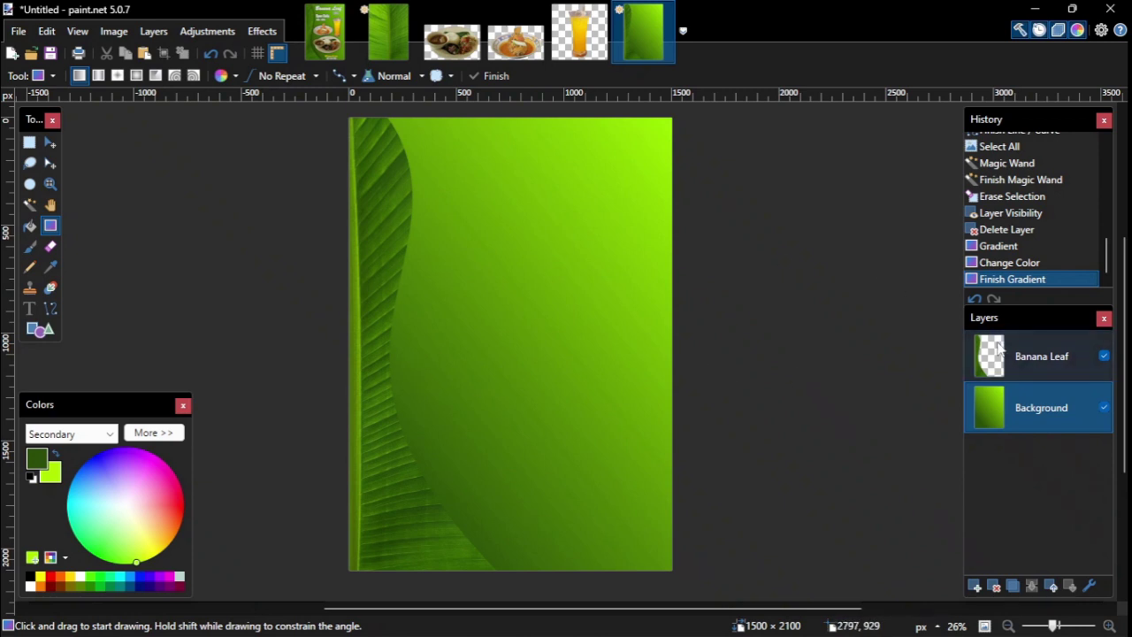
Step: Apply the Outline Object effect to the Banana Leaf layer in black with width 2 and blur radius 100
click(1047, 352)
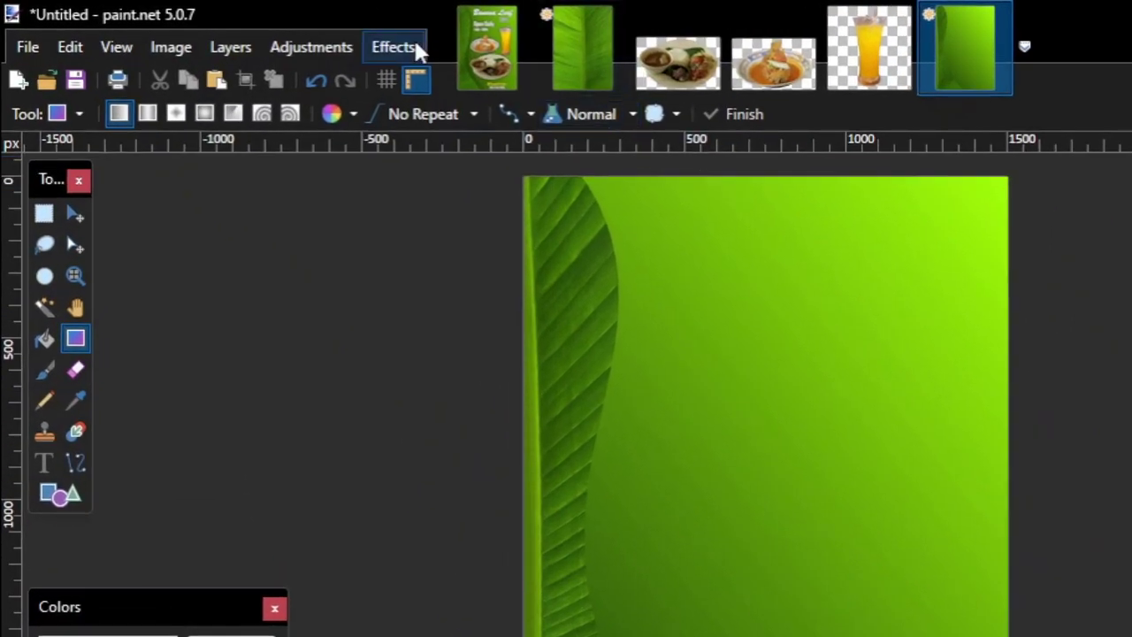
click(278, 34)
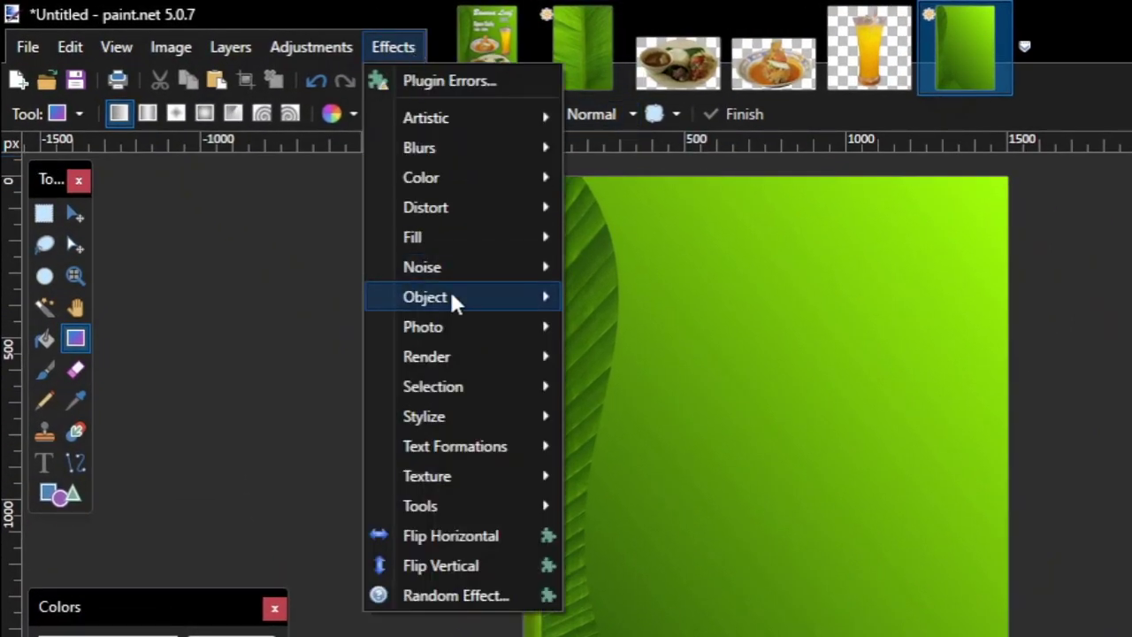
mouse_move(451, 294)
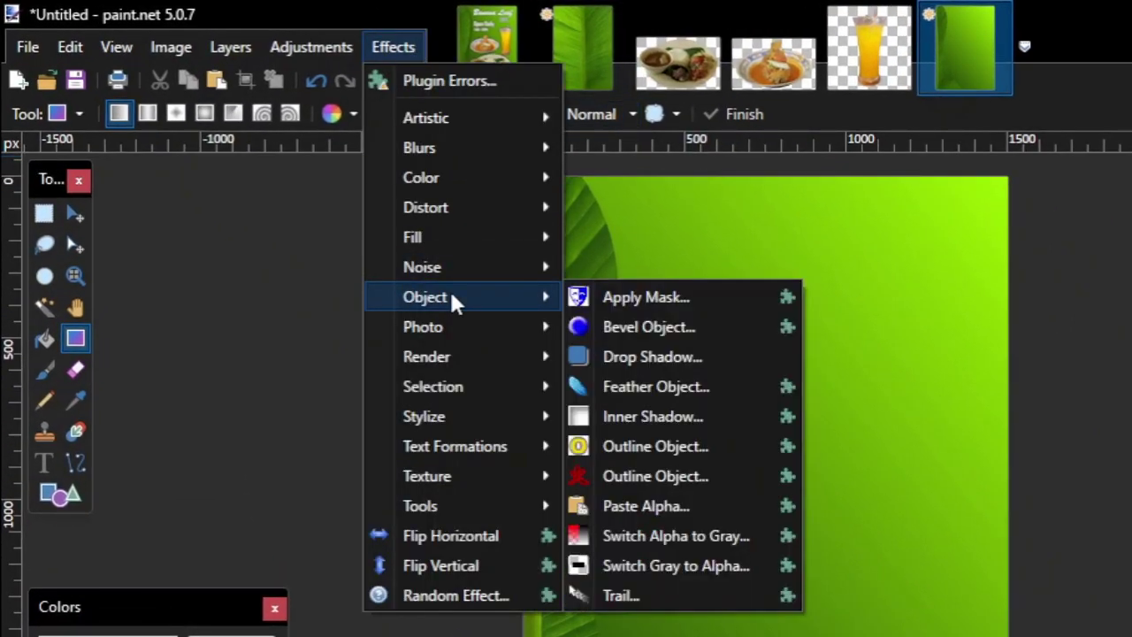
click(654, 447)
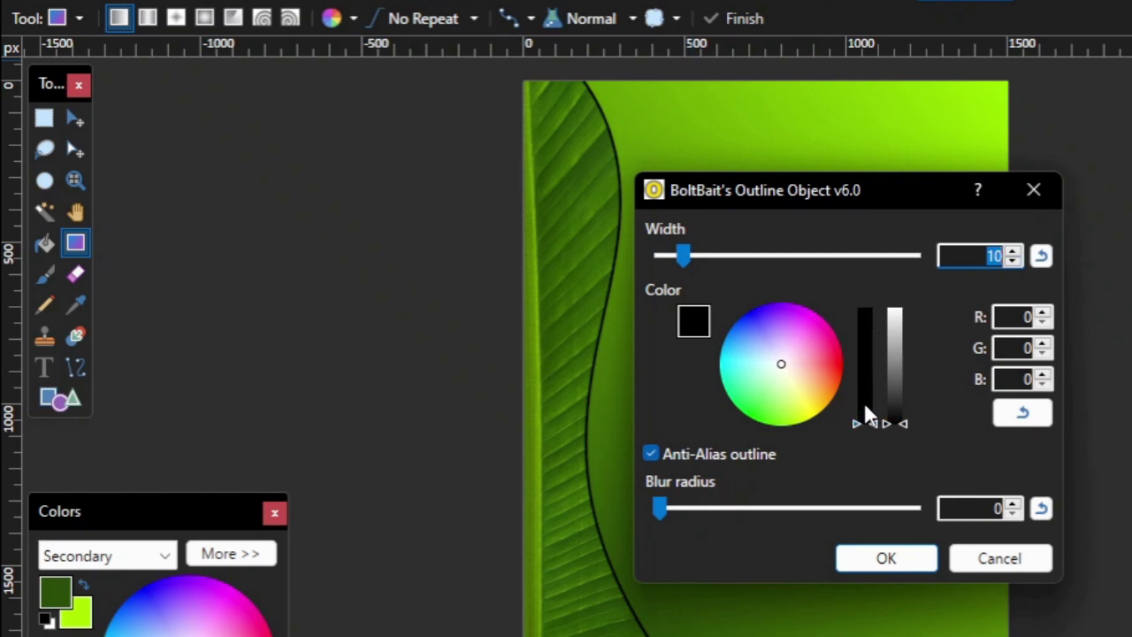
click(982, 257)
drag(662, 511, 921, 509)
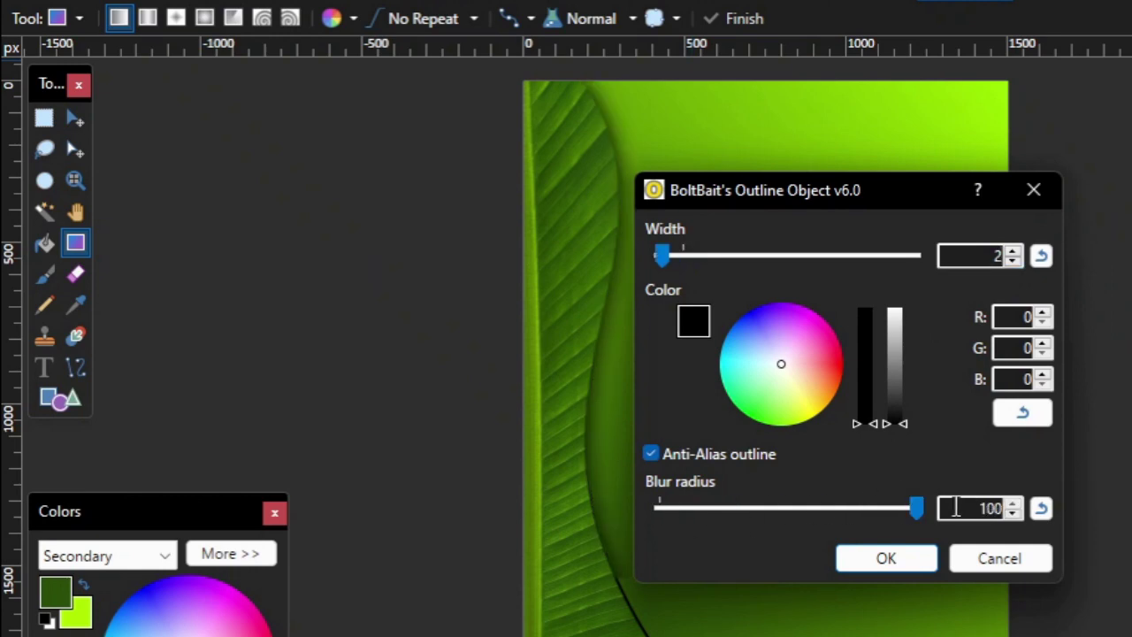
click(912, 559)
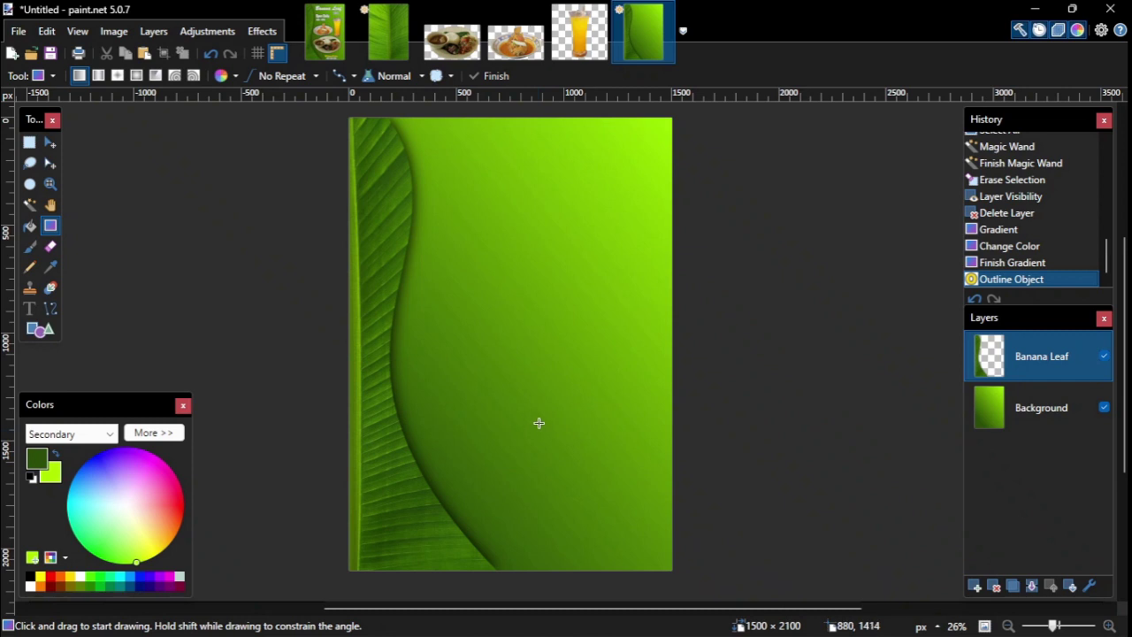
Step: Add a layer above the Background and paste the rice plate picture into it, keeping the canvas size
click(1041, 407)
click(976, 586)
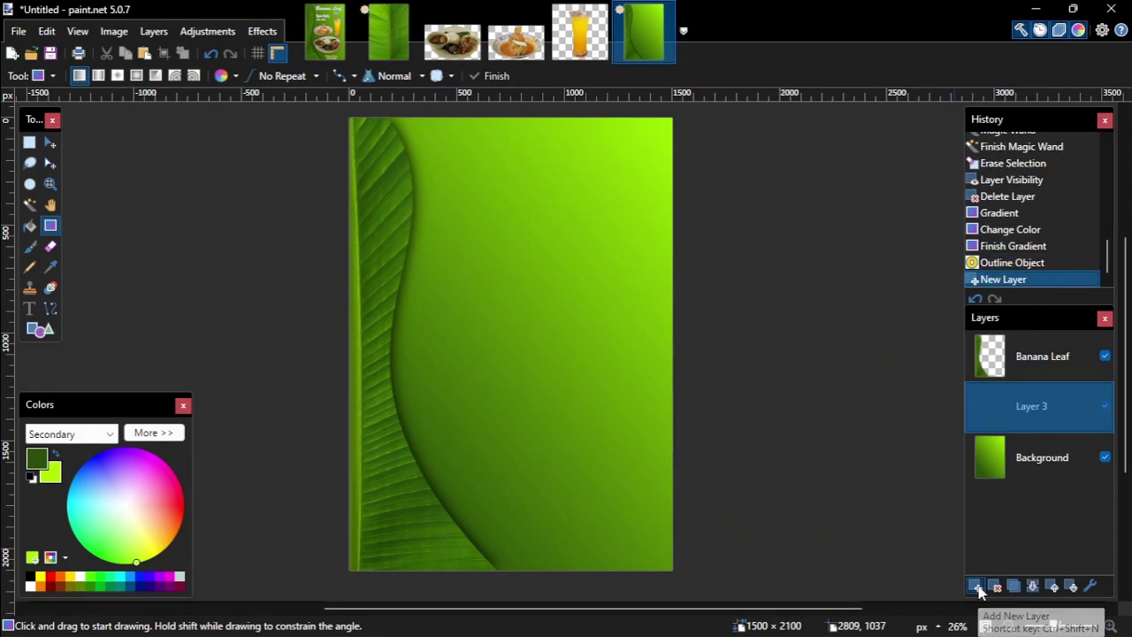
click(452, 42)
click(51, 142)
key(ctrl+a)
key(ctrl+c)
click(647, 51)
key(ctrl+v)
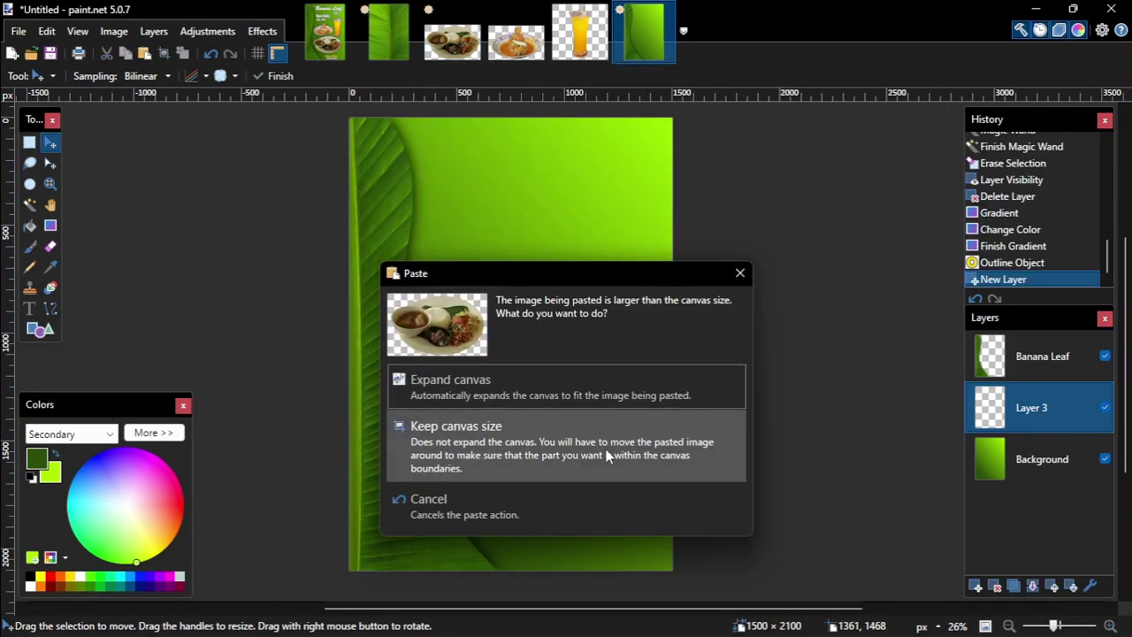
click(607, 456)
Step: Scale the rice plate to about 1154 × 672 pixels, place it in the lower part of the flyer and deselect
scroll(607, 405, down, 3)
drag(870, 499, 679, 360)
scroll(645, 342, up, 3)
drag(458, 267, 496, 468)
scroll(531, 472, down, 1)
drag(677, 473, 608, 429)
drag(540, 371, 561, 397)
drag(509, 294, 510, 306)
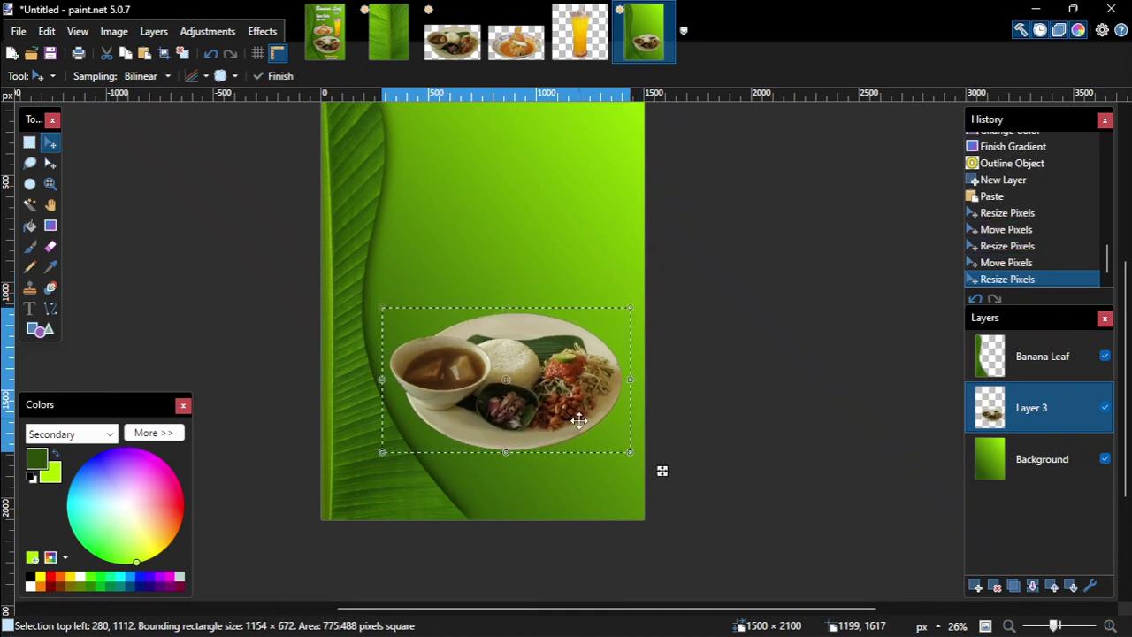
drag(565, 383, 572, 397)
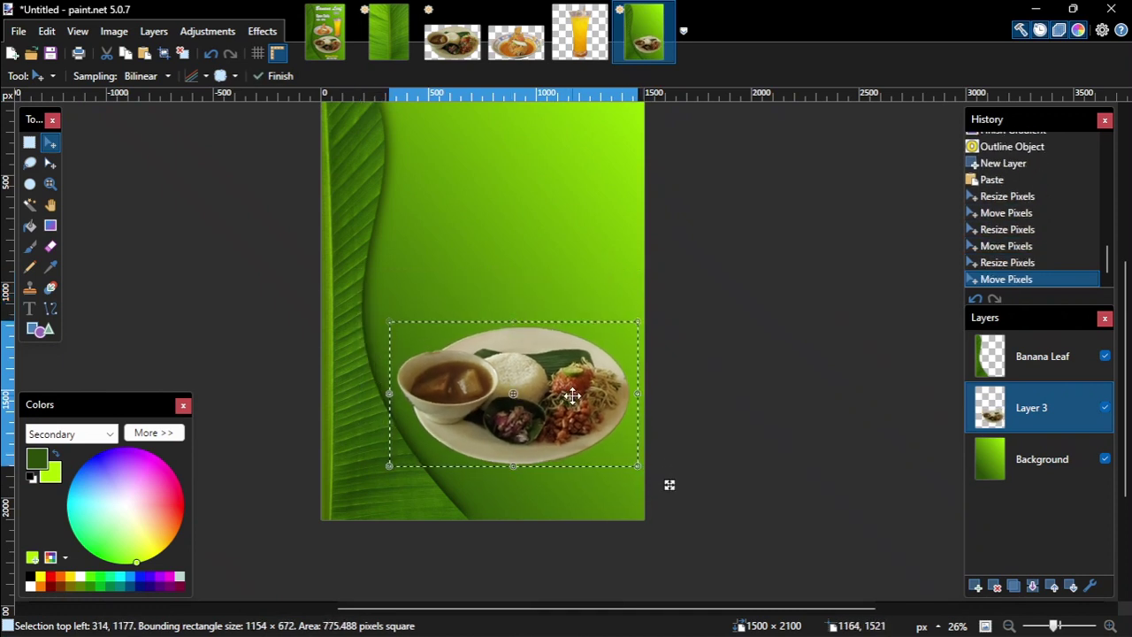
key(ctrl+d)
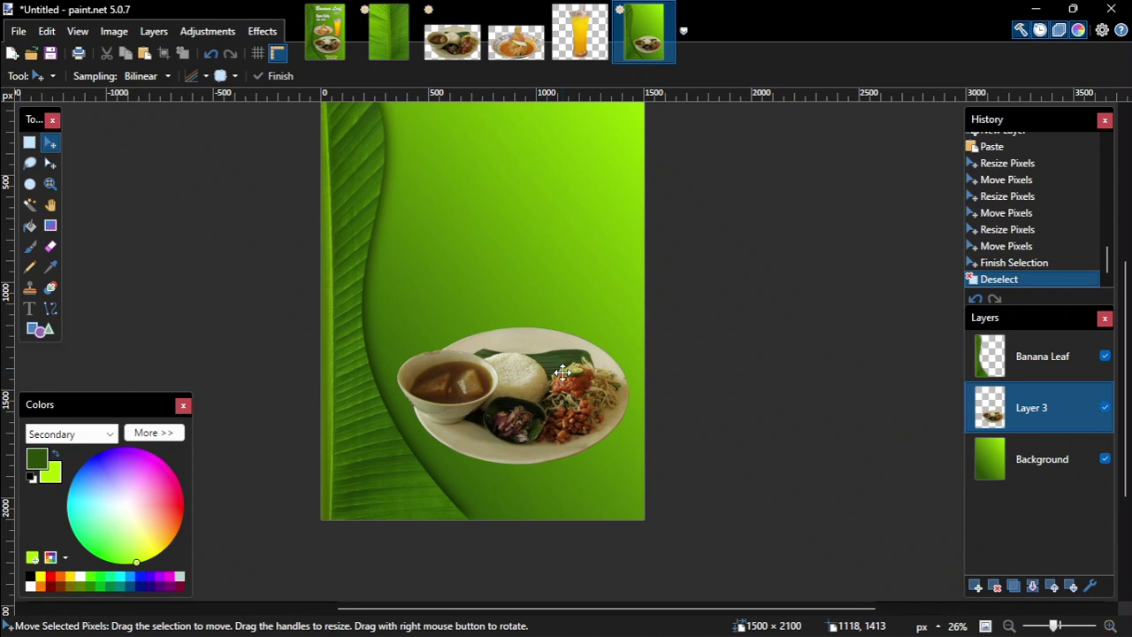
Step: Apply a black Outline Object effect to the rice plate with width 1 and blur radius 51, and deselect
key(ctrl+a)
click(262, 31)
mouse_move(407, 223)
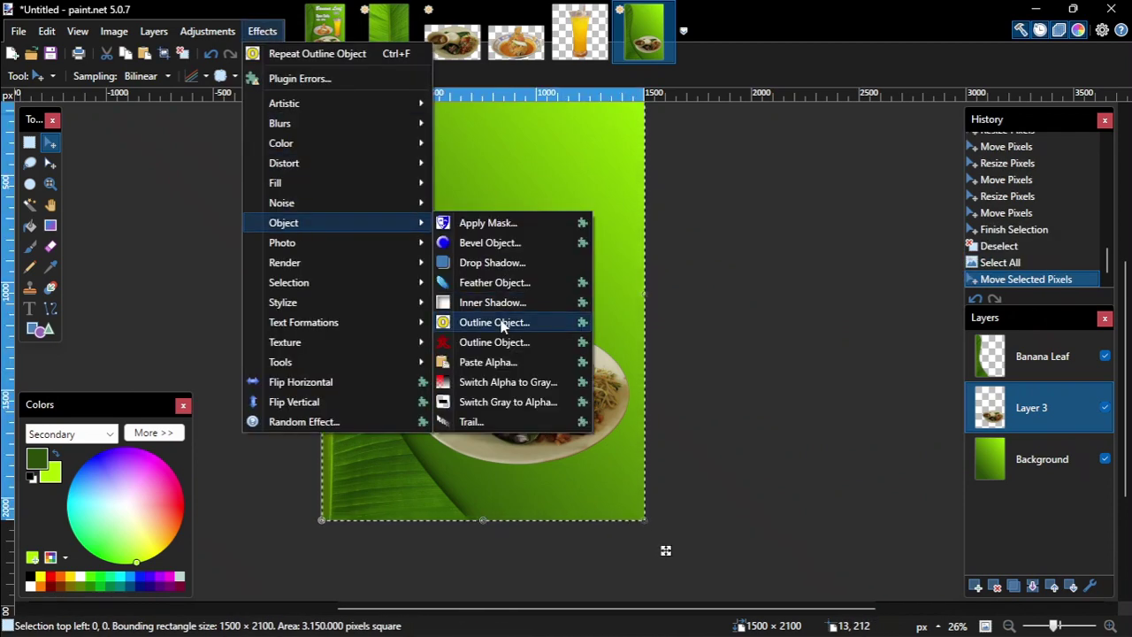
click(502, 326)
click(676, 239)
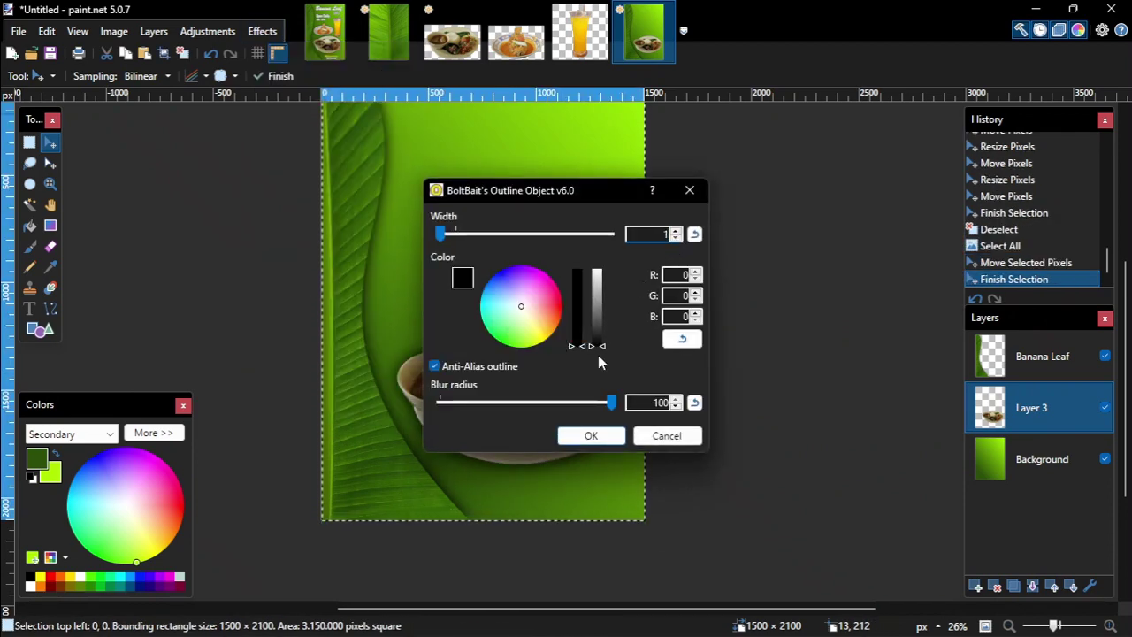
drag(611, 403, 528, 423)
click(590, 433)
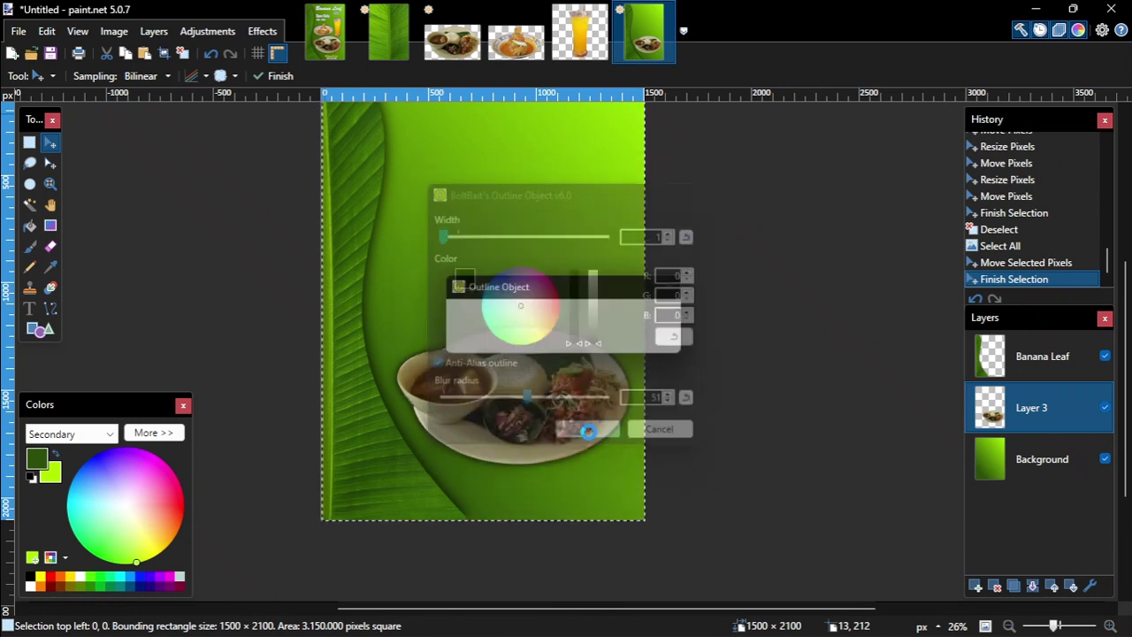
key(ctrl+d)
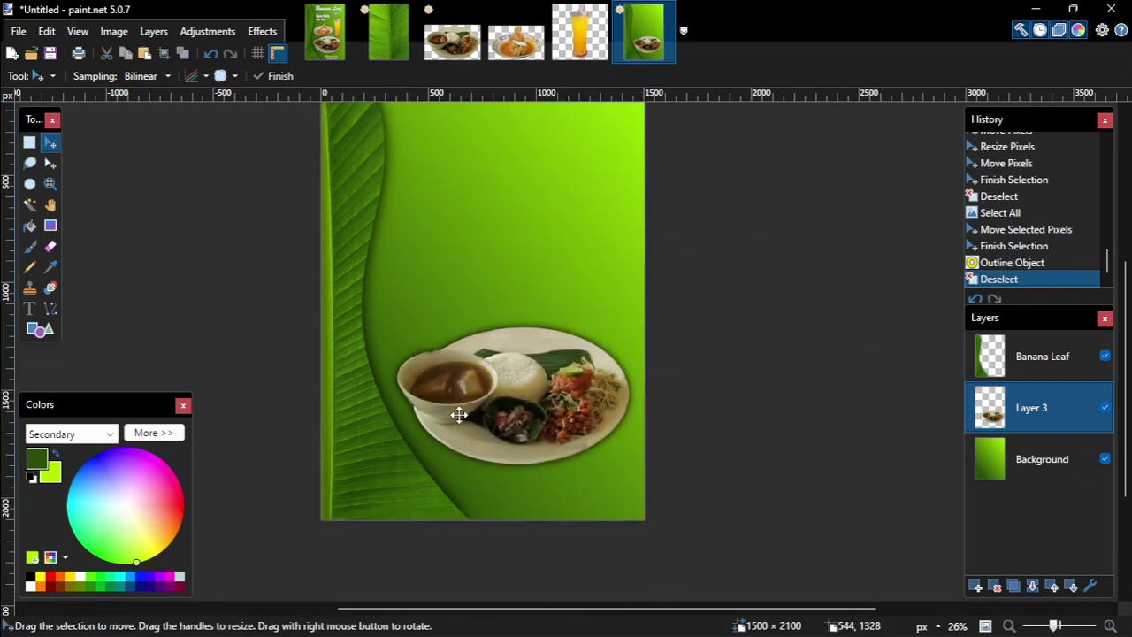
Step: Add a layer above the rice plate and paste the curry bowl picture into it, keeping the canvas size
scroll(823, 486, up, 1)
click(976, 586)
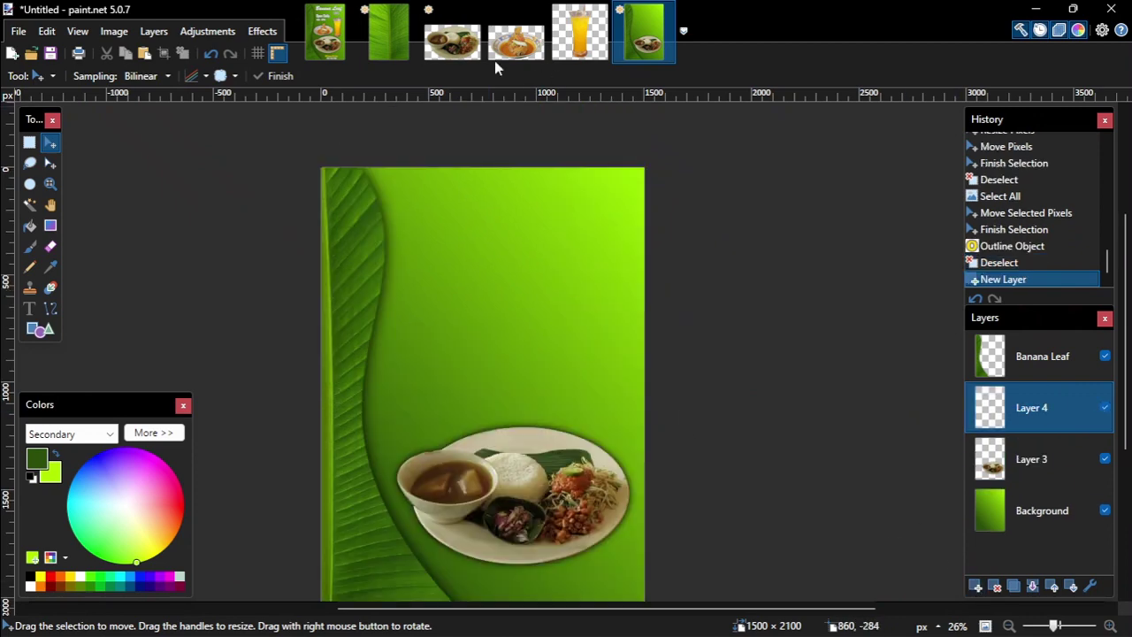
click(515, 43)
key(ctrl+a)
click(644, 36)
scroll(556, 271, down, 1)
key(ctrl+v)
click(607, 439)
Step: Shrink the curry bowl, place it just above the rice plate beside the leaf edge, and deselect
drag(689, 333, 538, 239)
drag(453, 184, 501, 263)
drag(586, 318, 561, 301)
drag(521, 259, 524, 287)
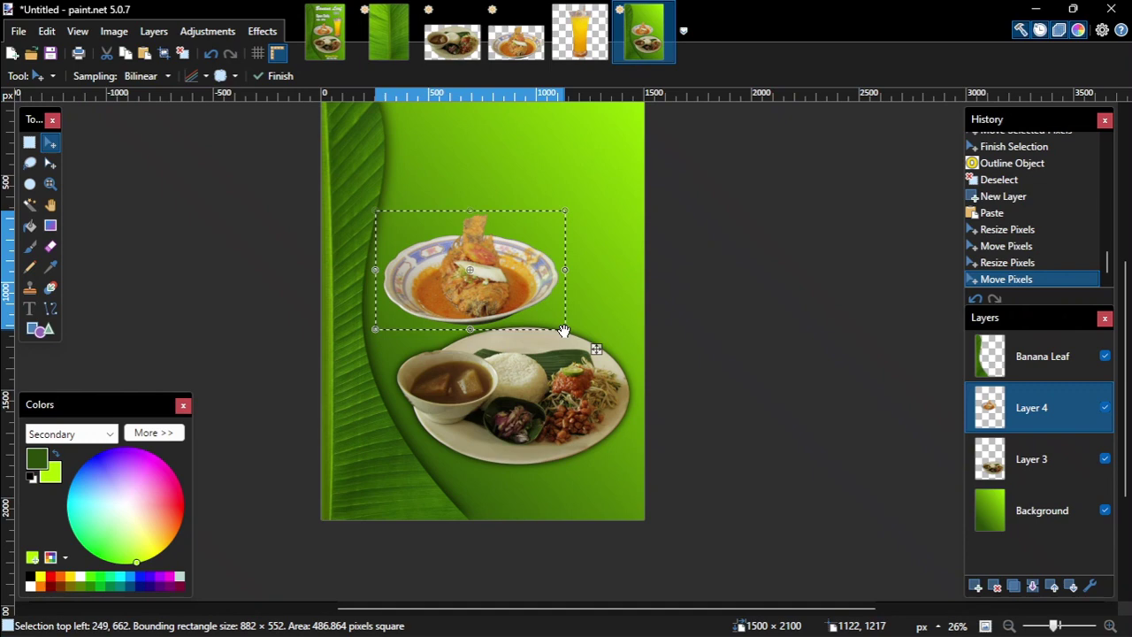
drag(563, 329, 555, 323)
drag(524, 282, 529, 292)
key(ctrl+d)
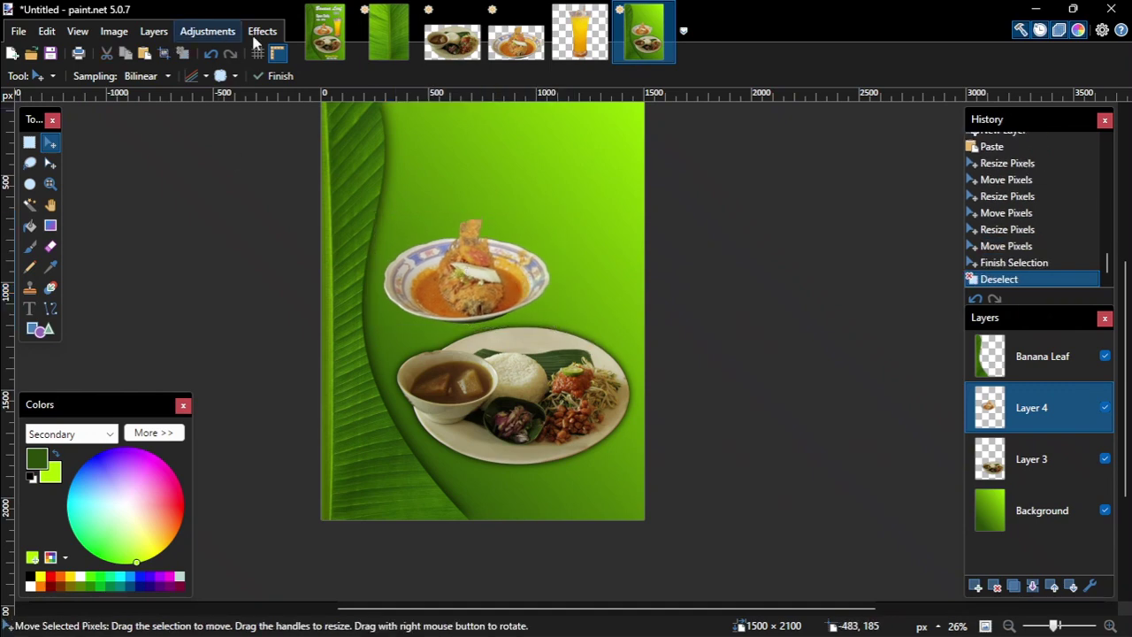
Step: Apply the Outline Object effect to the curry bowl layer for a soft dark edge
click(262, 31)
mouse_move(296, 222)
click(543, 369)
Step: Add a layer above the curry bowl and paste the orange juice picture into it, keeping the canvas size
click(976, 585)
click(580, 33)
click(543, 274)
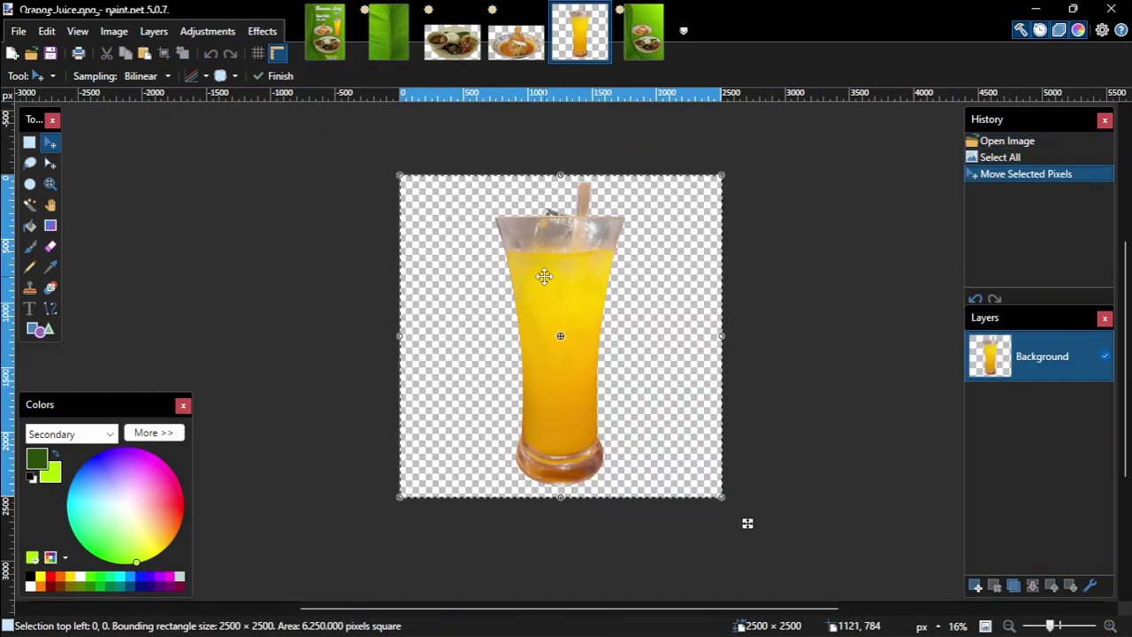
key(ctrl+c)
click(638, 48)
key(ctrl+v)
click(603, 479)
Step: Scale the orange juice glass down, place it to the right of the curry bowl above the plate, and deselect
scroll(646, 356, down, 6)
drag(768, 500, 581, 313)
scroll(643, 299, up, 7)
drag(422, 195, 605, 257)
scroll(670, 341, down, 2)
drag(687, 378, 661, 355)
drag(592, 237, 606, 264)
drag(606, 264, 604, 263)
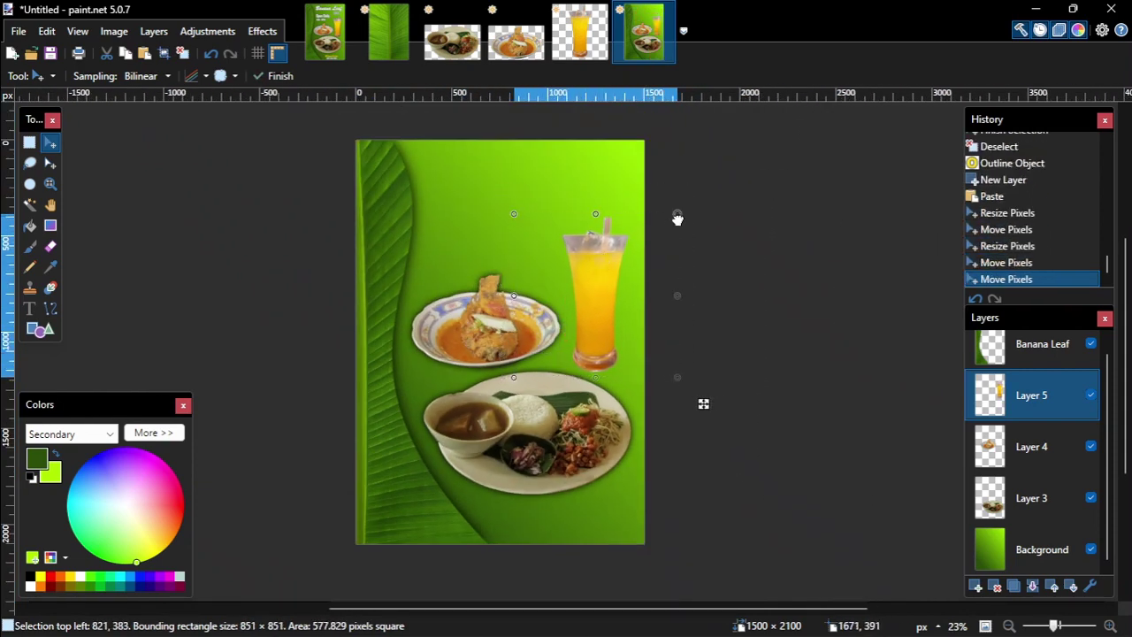
drag(678, 215, 673, 221)
key(ctrl+d)
Step: Apply the Outline Object effect to the orange juice layer with the current settings
click(262, 31)
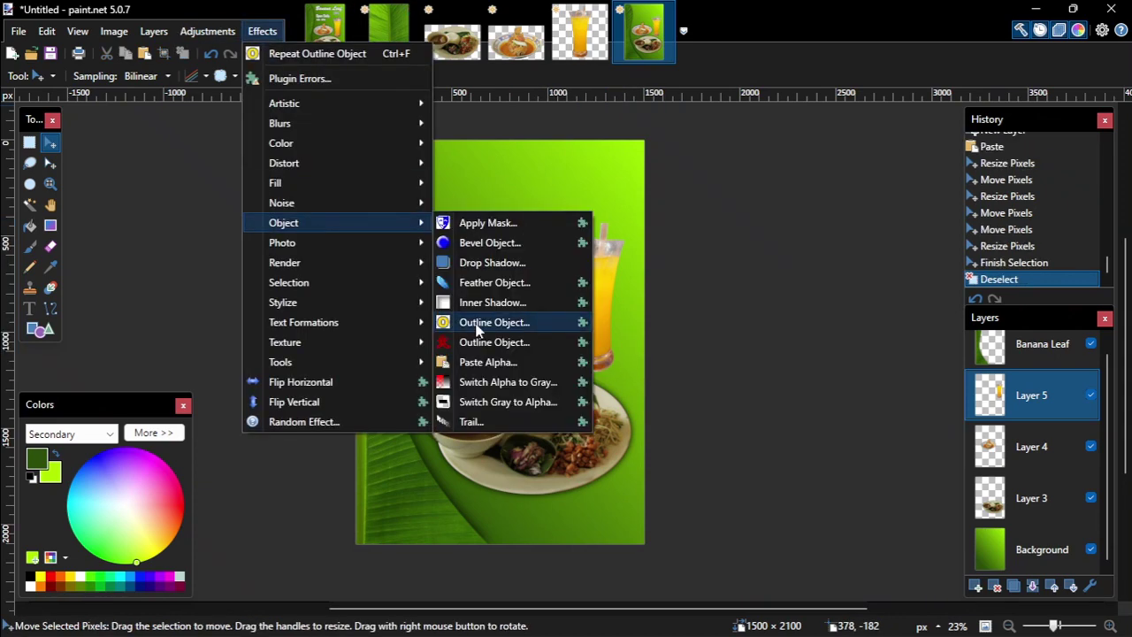
click(495, 324)
key(Return)
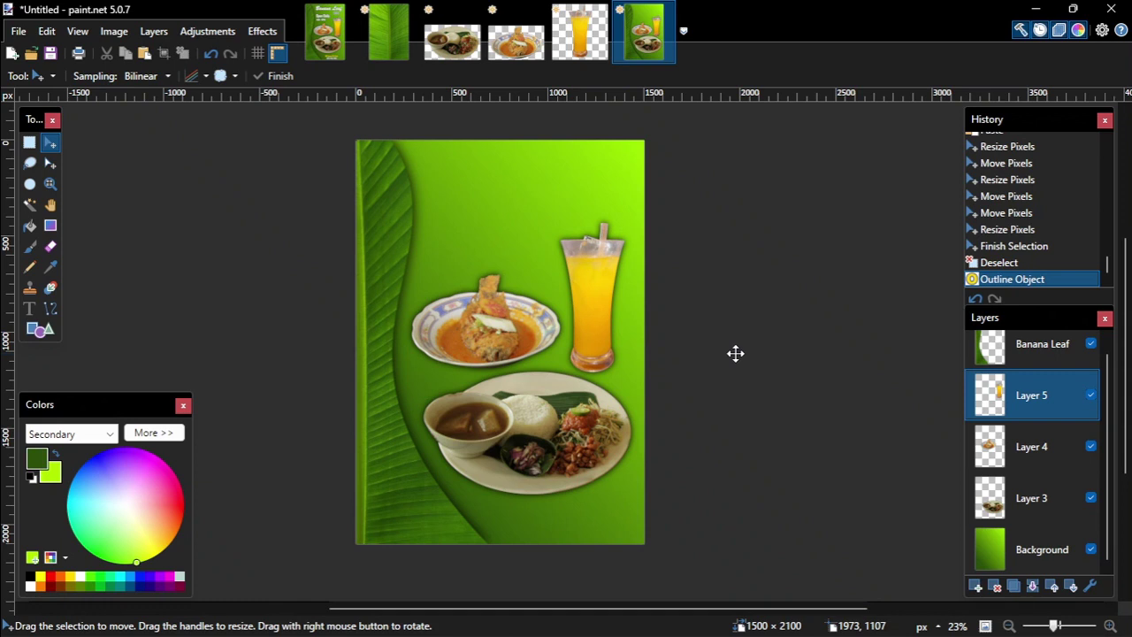
Step: Add a layer above the juice and set the Text tool to Brush Script MT, size 164, bold and right-aligned
click(976, 586)
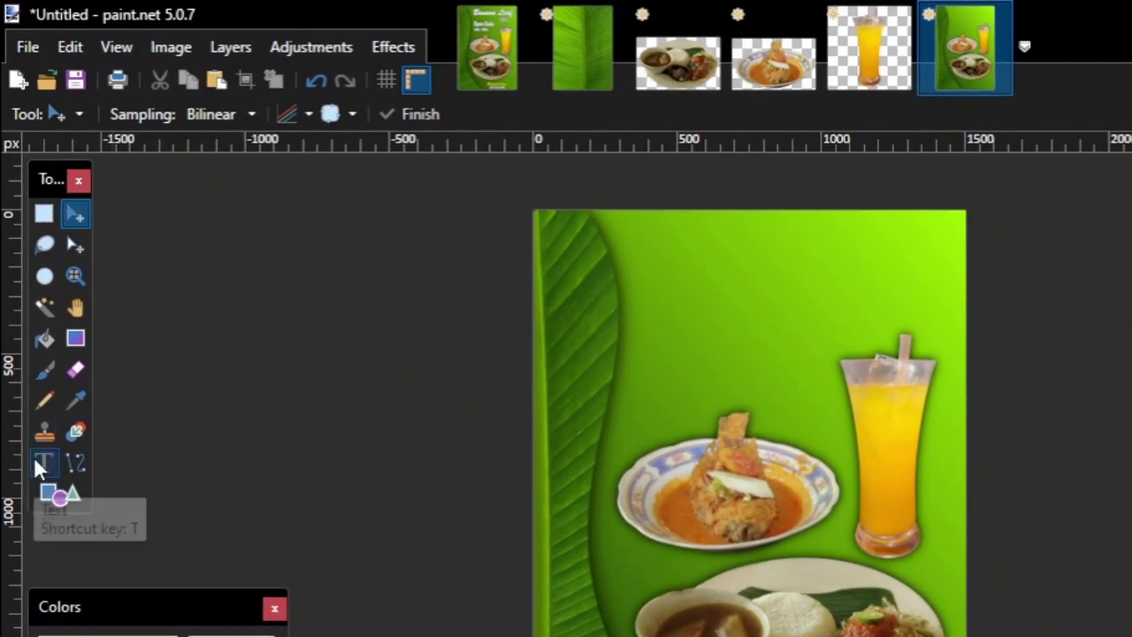
click(28, 310)
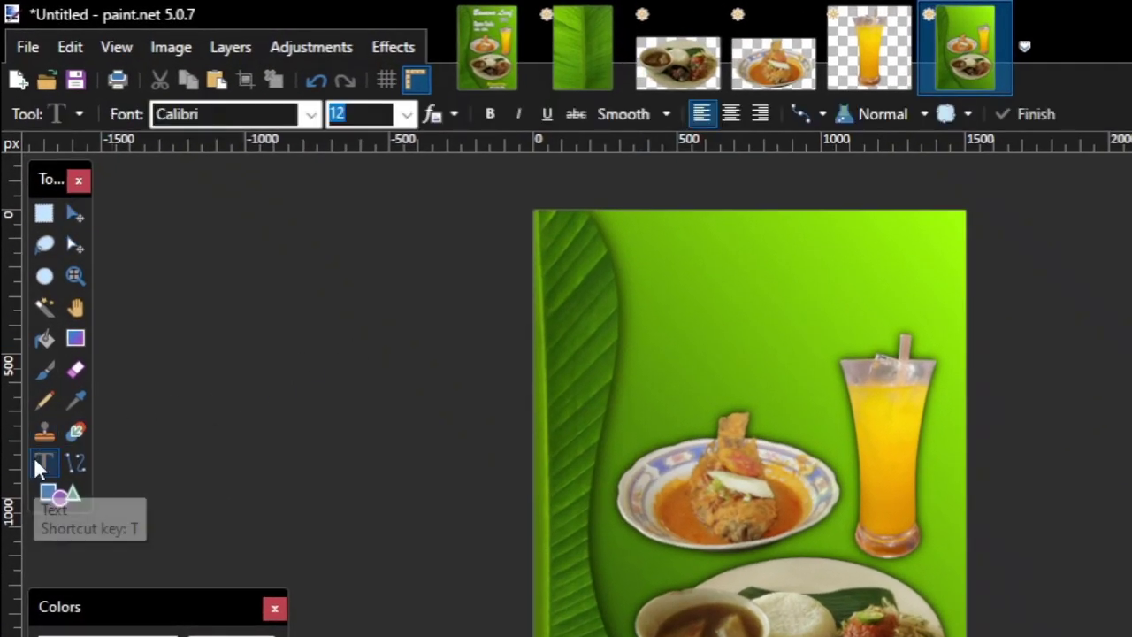
click(311, 115)
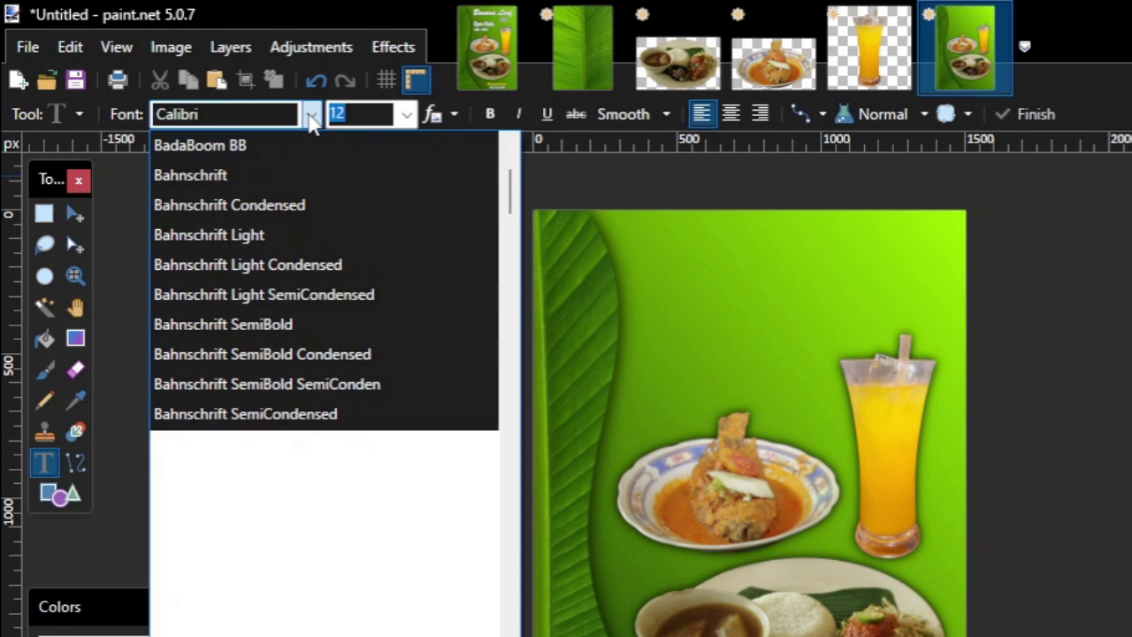
scroll(329, 296, down, 3)
click(352, 633)
click(374, 113)
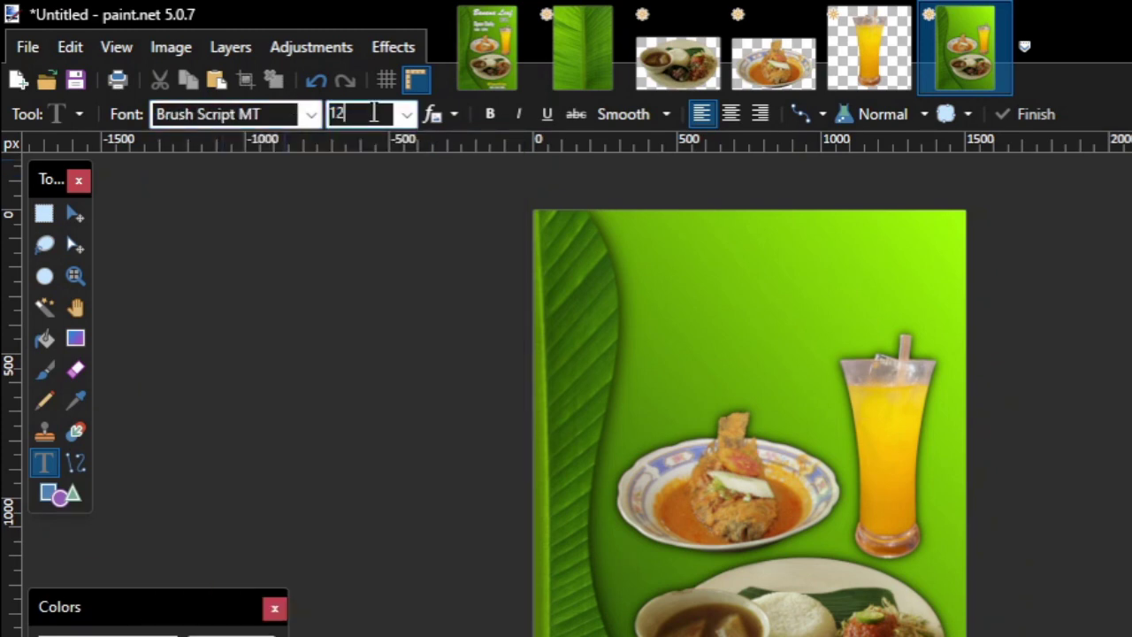
double_click(373, 113)
click(491, 114)
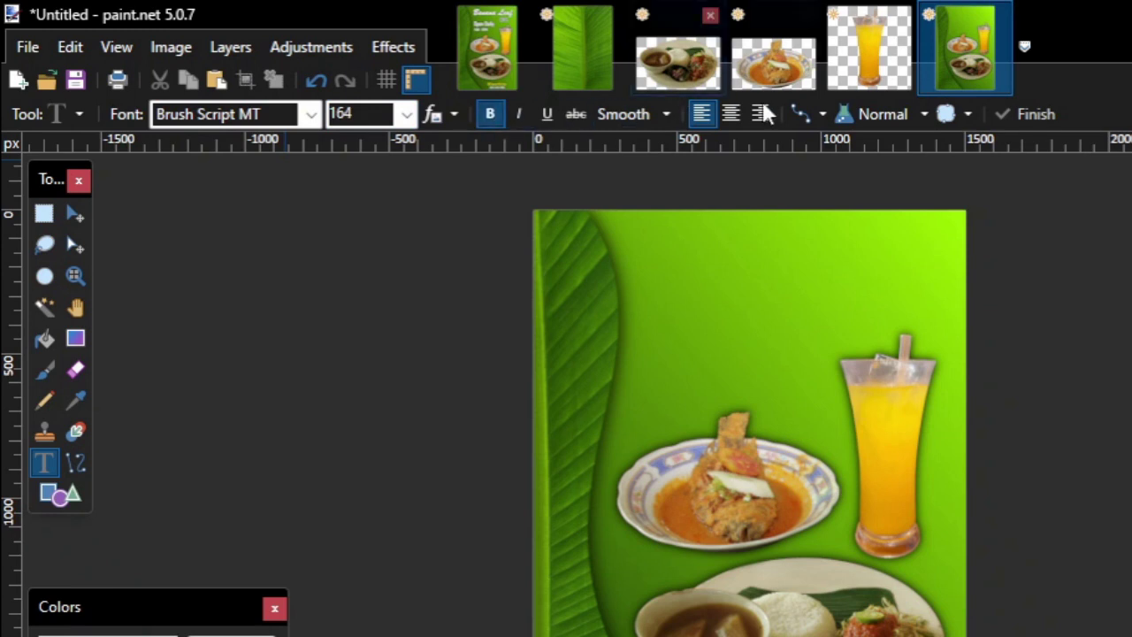
click(761, 114)
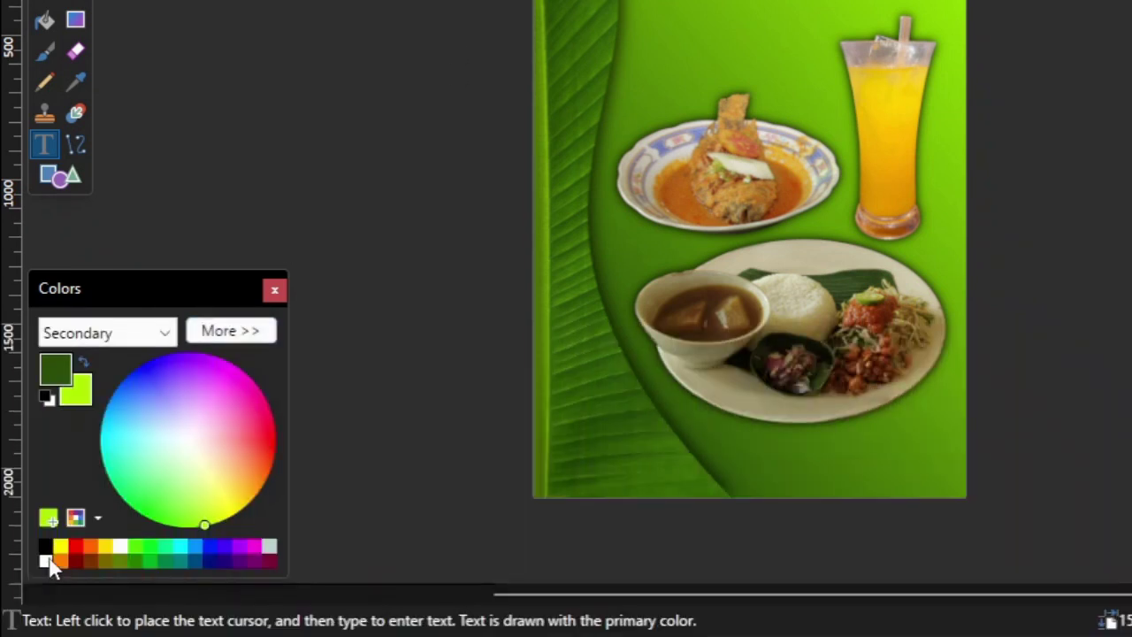
Step: Set the primary and secondary colours to white and write the title text "Banana Leaf" across the top of the flyer
right_click(48, 563)
click(64, 366)
click(45, 561)
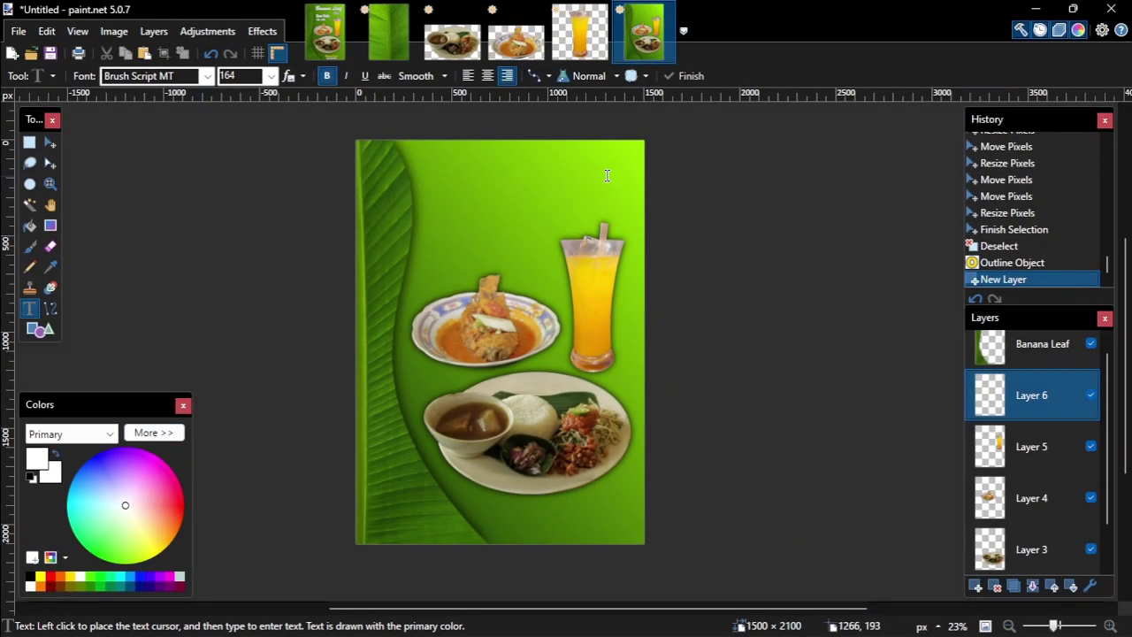
click(619, 171)
text(Banan)
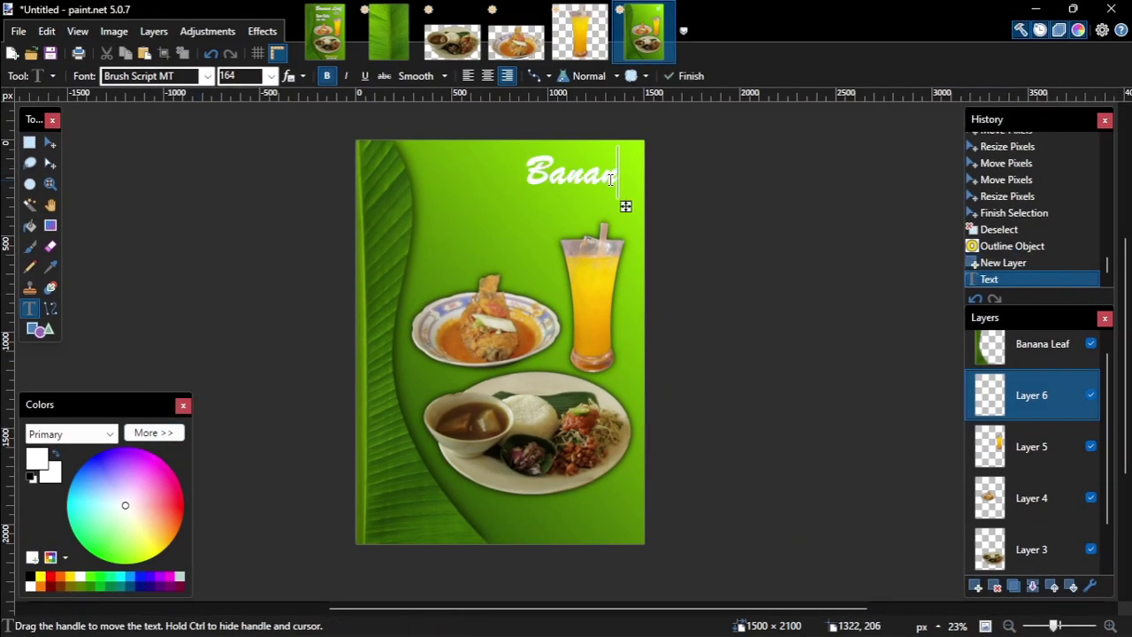
text(a Leaf)
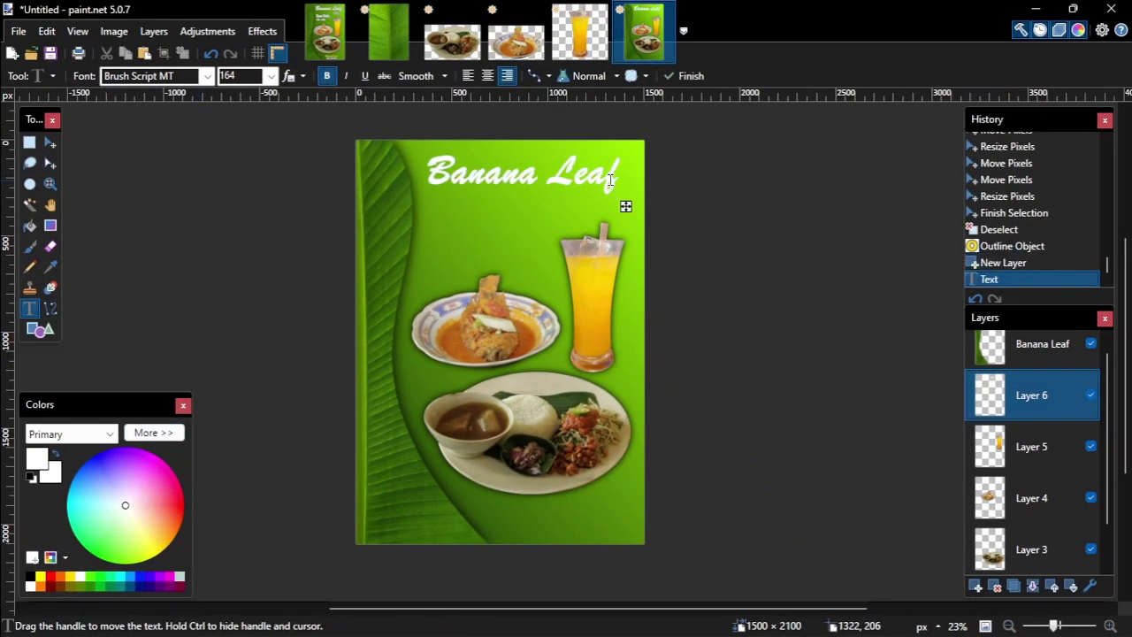
Step: Apply the Outline Object effect to the Banana Leaf title in black with blur radius 51
click(262, 31)
mouse_move(316, 220)
click(485, 327)
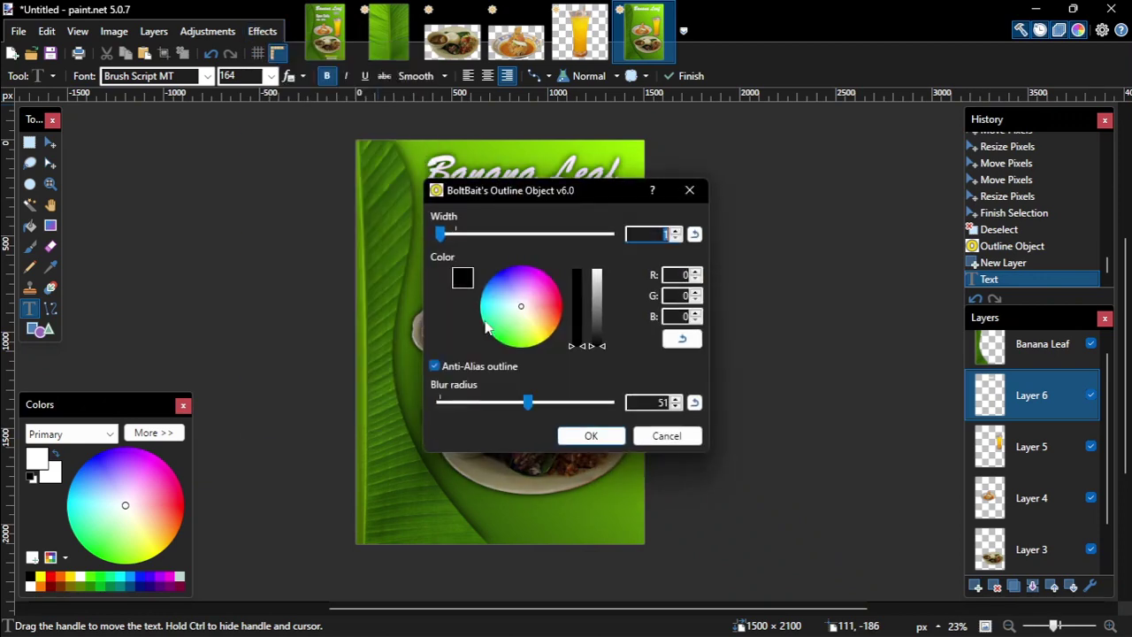
click(591, 435)
Step: Move the Banana Leaf title slightly to the right and deselect it
key(m)
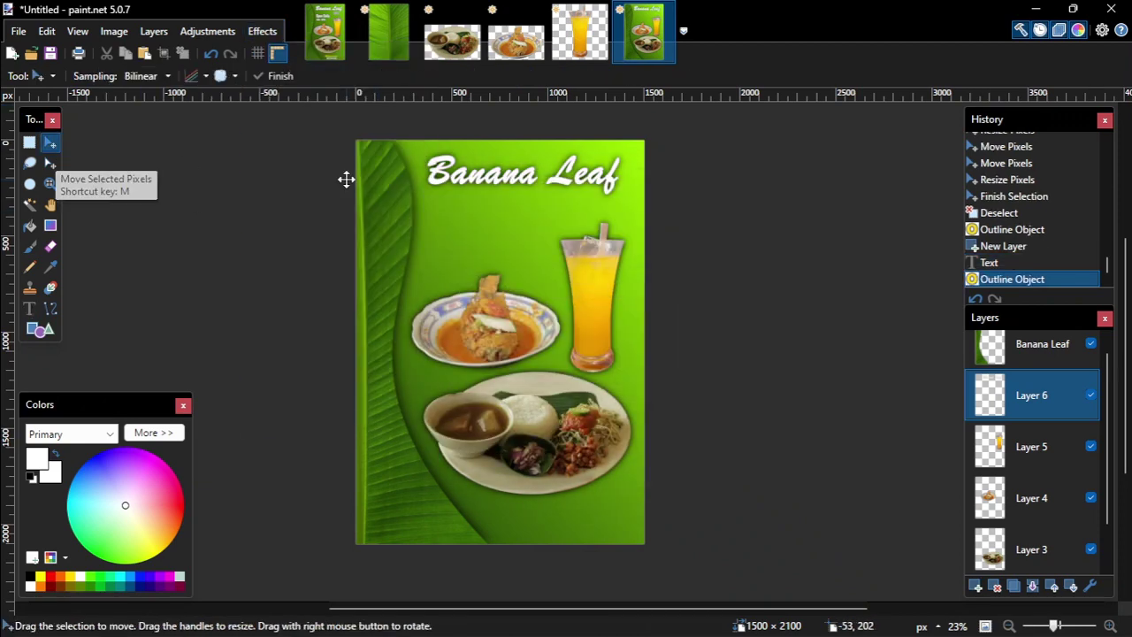
key(ctrl+a)
drag(463, 172, 469, 171)
key(ctrl+d)
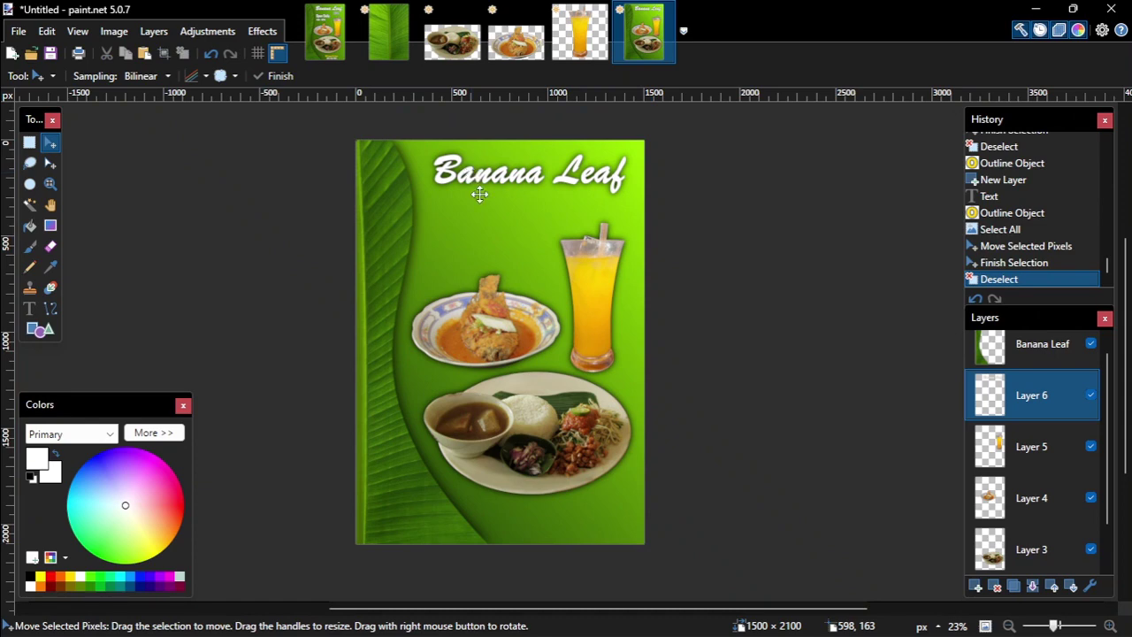
Step: Add a layer above the title layer and set the Text tool's font to GOGOIA
ctrl+scroll(521, 262, up, 2)
key(ctrl+shift+n)
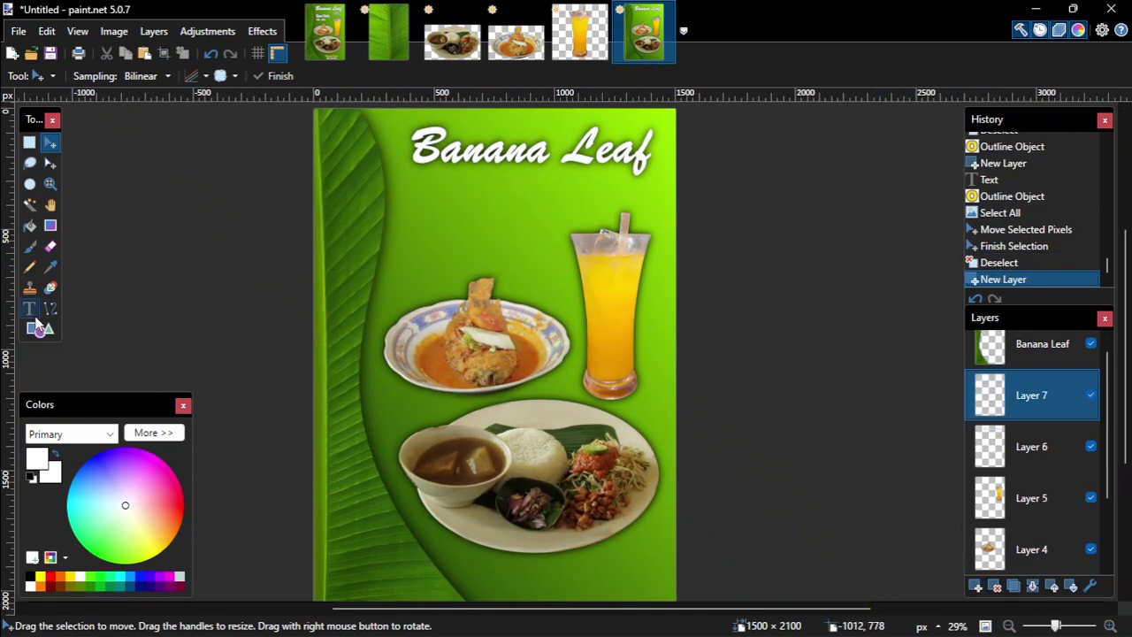
click(31, 310)
click(208, 76)
key(g)
scroll(179, 375, down, 6)
click(164, 454)
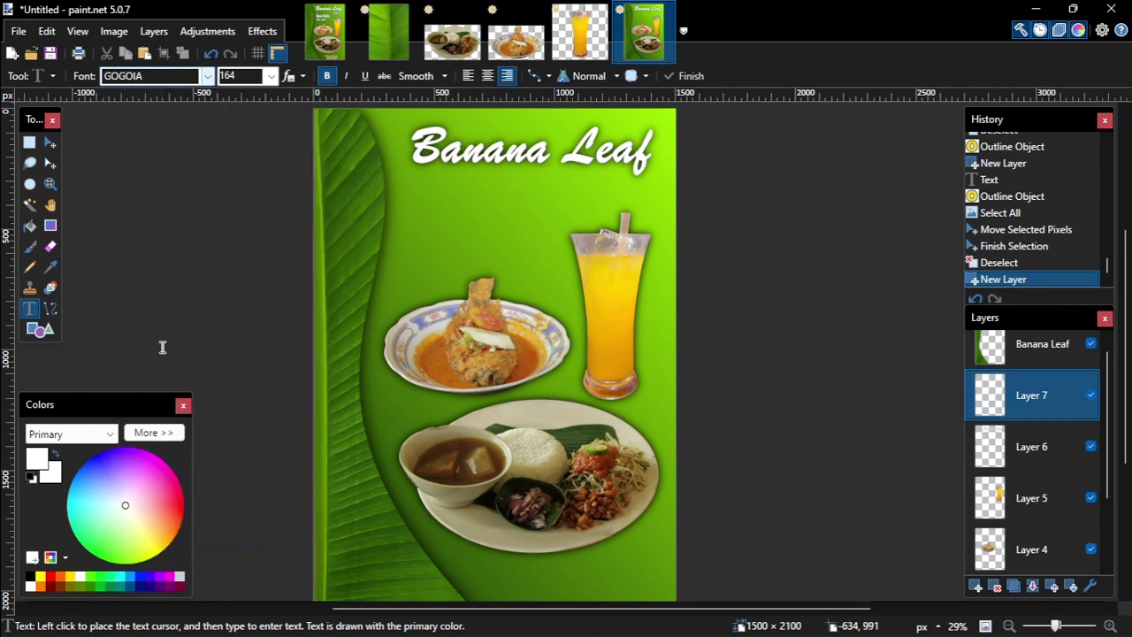
Step: Write "CAFE" at size 108 beneath the word Leaf, above the juice glass
click(624, 186)
text(108)
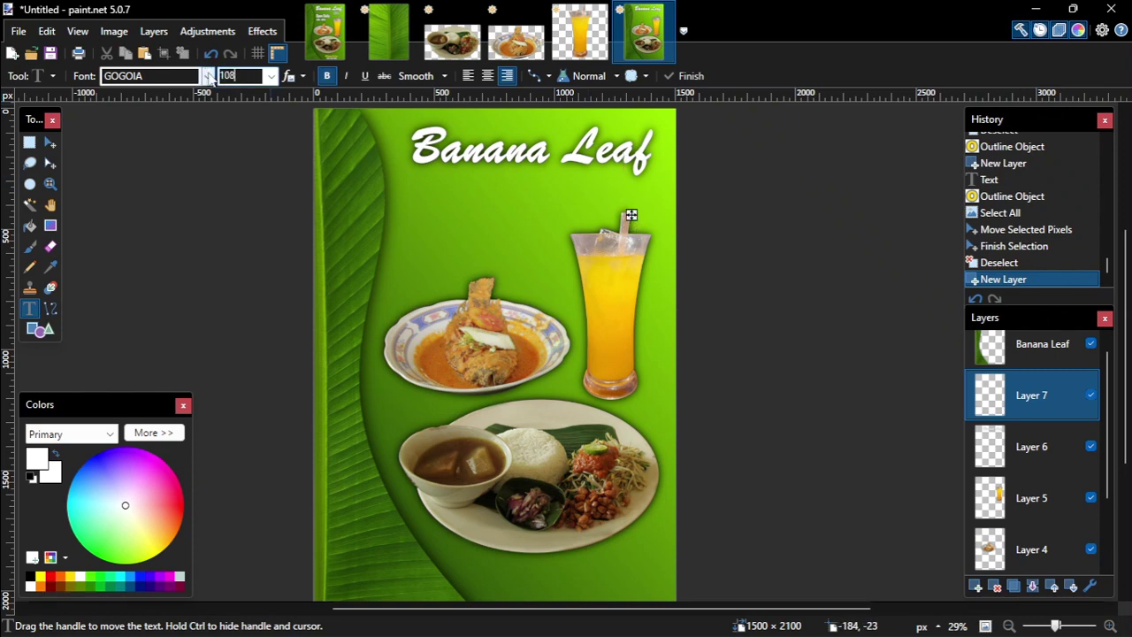
text(CAFE)
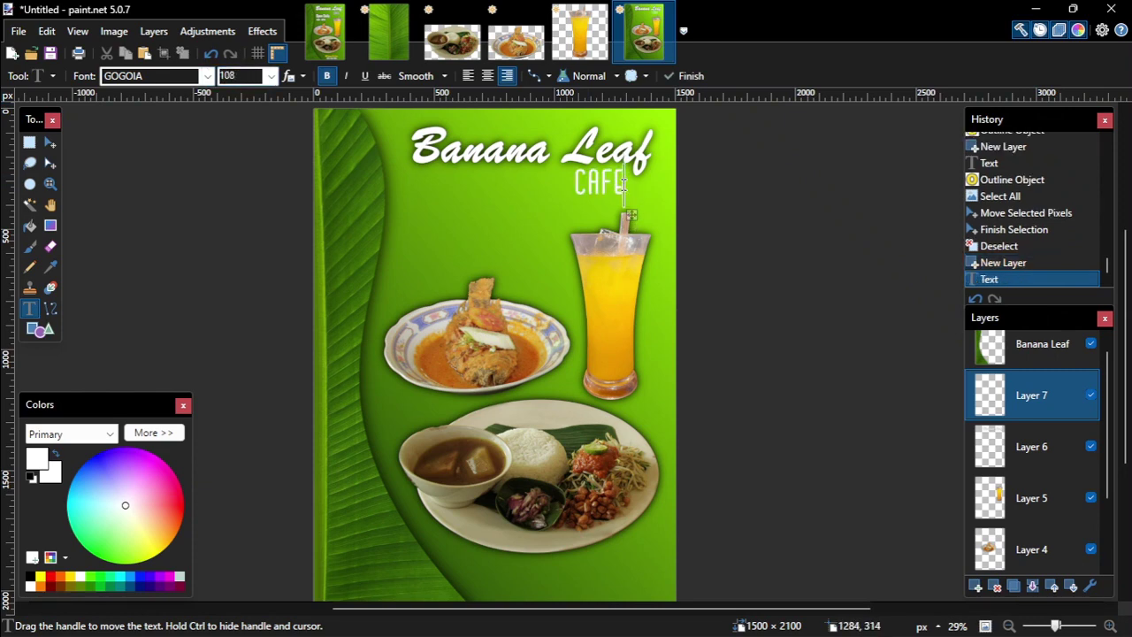
Step: Apply the Outline Object effect to the CAFE text with width 2, black colour and a reduced blur radius
click(261, 31)
click(452, 340)
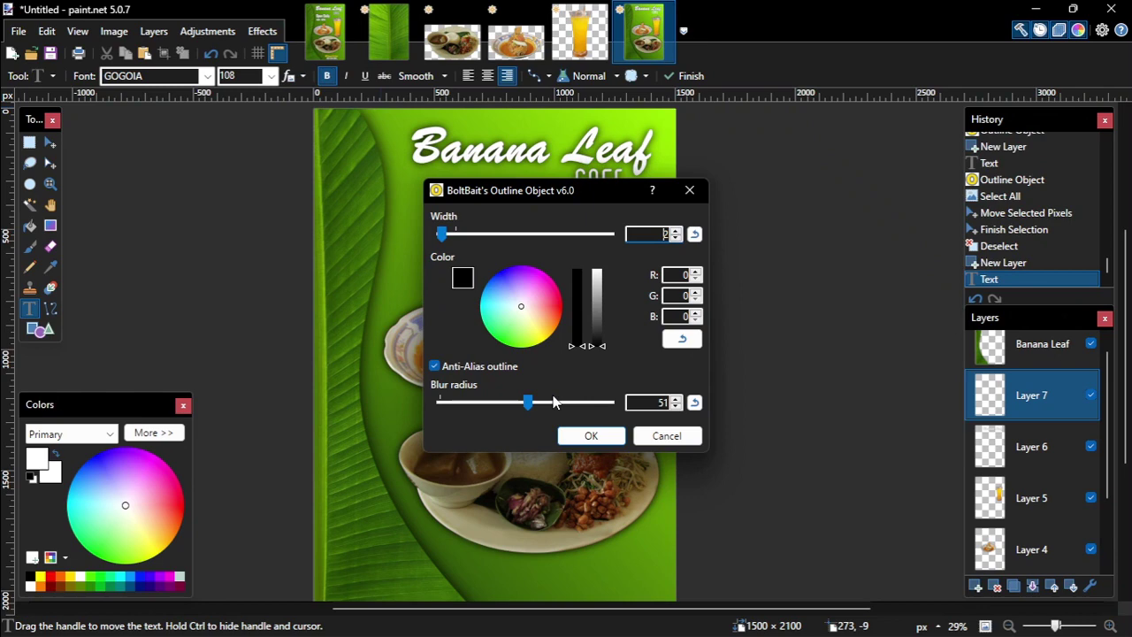
drag(529, 402, 483, 407)
click(594, 436)
Step: Move the CAFE text slightly down and to the right beneath the title, and deselect it
click(50, 143)
drag(588, 184, 594, 190)
key(ctrl+d)
Step: Add a layer above the CAFE text and write "OPEN DAILY" below the title in Agency FB, size 108, left-aligned
click(976, 586)
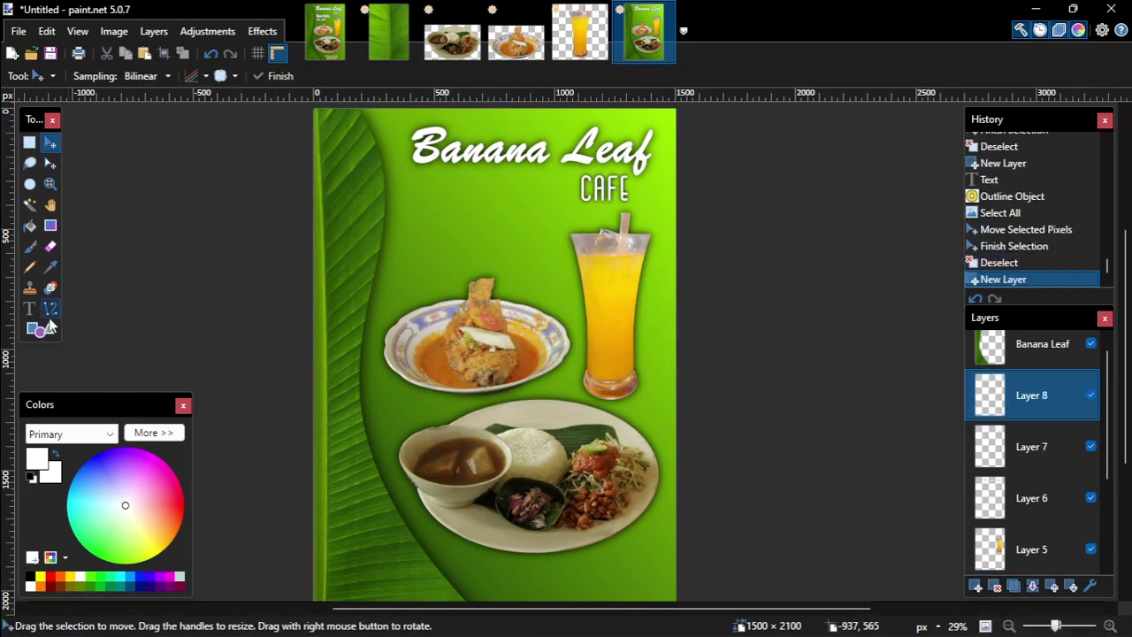
click(29, 308)
click(207, 76)
scroll(266, 416, up, 20)
click(230, 97)
click(253, 76)
click(468, 76)
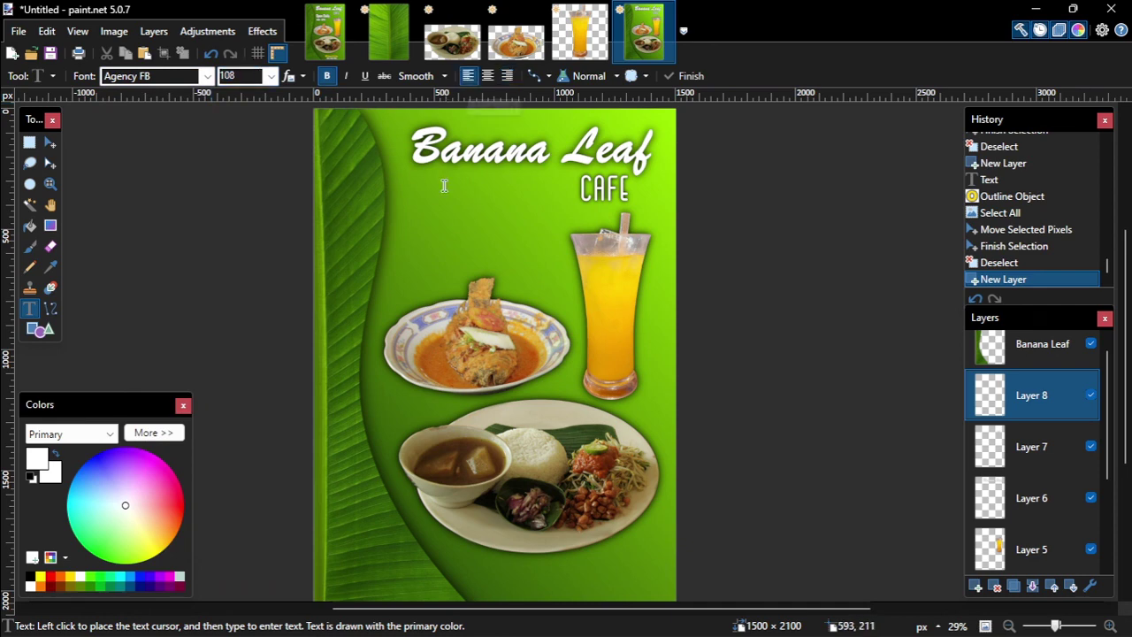
click(412, 210)
text(OPEN DAILY)
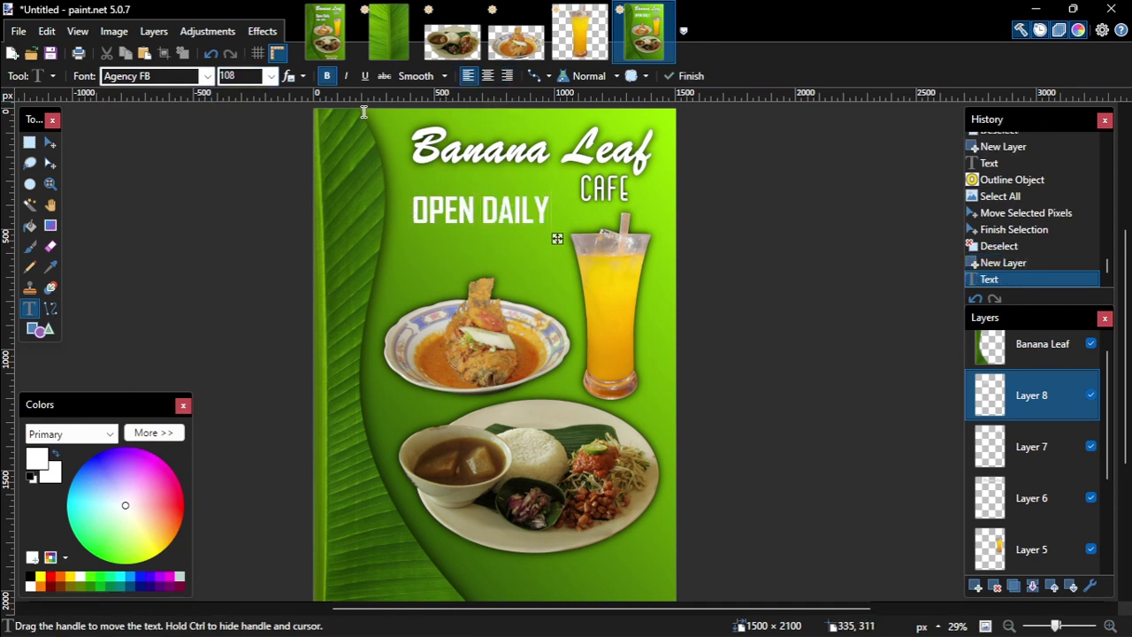